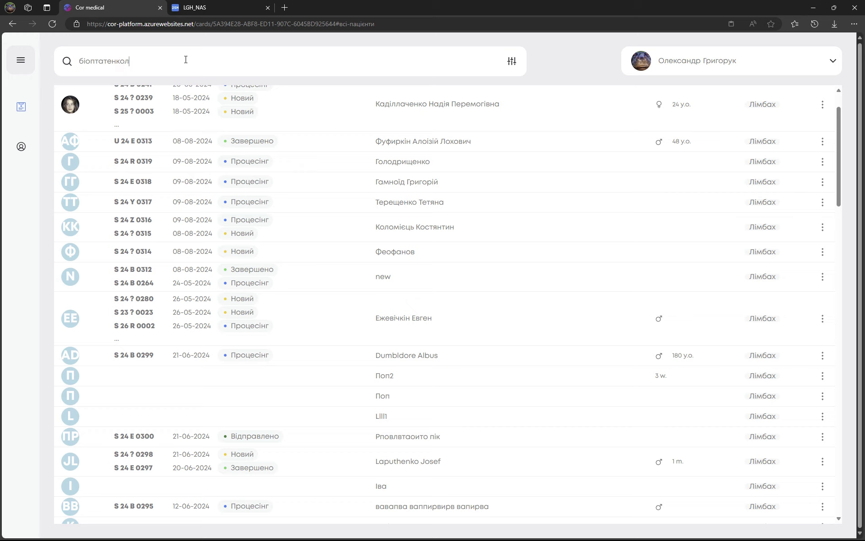
Step: Search the patient list by surname to narrow it to the two matching patients
{"action": "key", "text": "Return"}
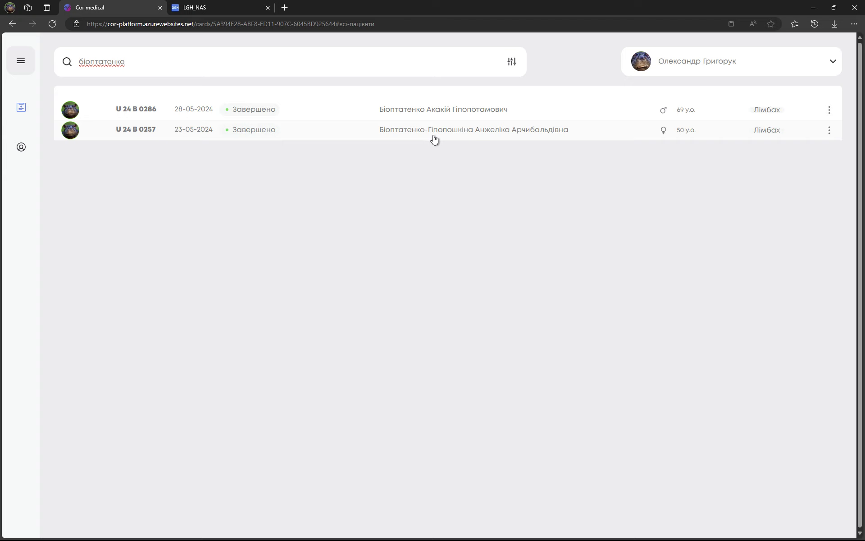
Step: Open the first matching patient's record and view their photo at full size
{"action": "left_click", "coordinate": [431, 112]}
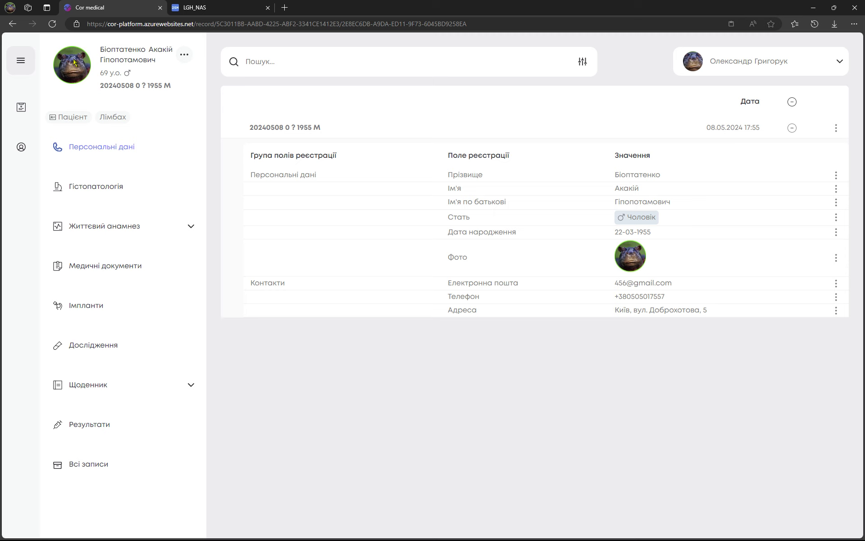
{"action": "left_click", "coordinate": [629, 256]}
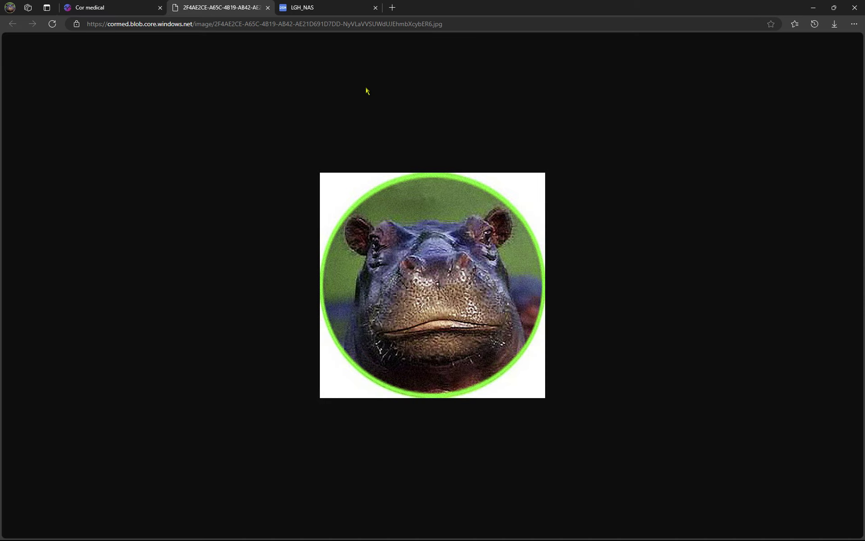
{"action": "left_click", "coordinate": [268, 8]}
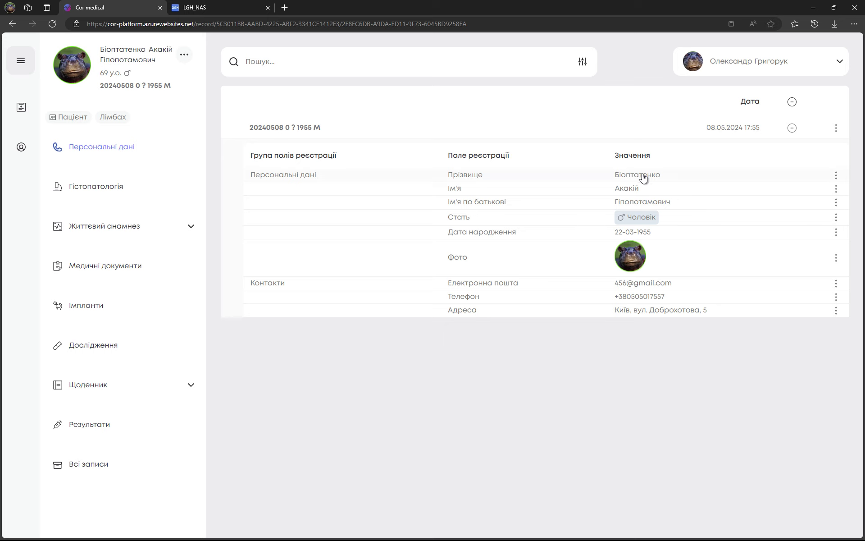
Step: Create a new histopathology record with study type Патгістологія
{"action": "mouse_move", "coordinate": [180, 180]}
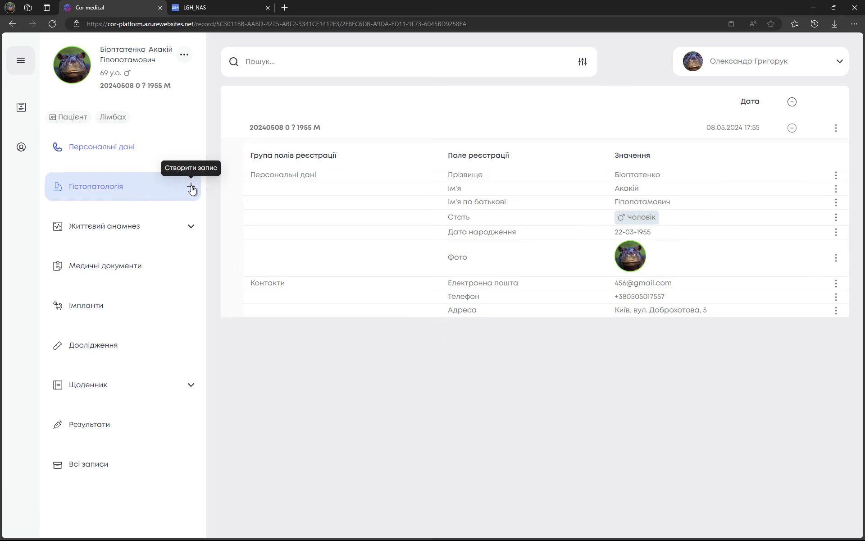
{"action": "left_click", "coordinate": [192, 189]}
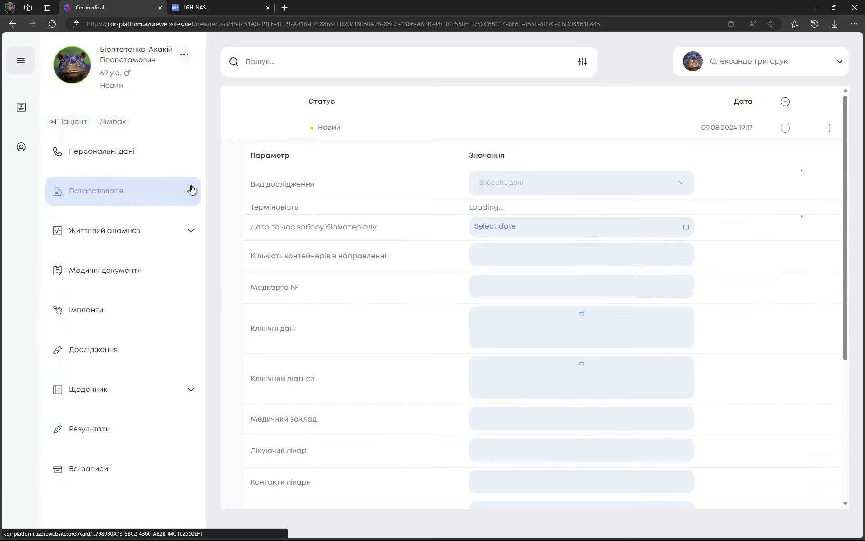
{"action": "left_click", "coordinate": [441, 189]}
{"action": "scroll", "coordinate": [578, 243], "scroll_direction": "down", "scroll_amount": 1}
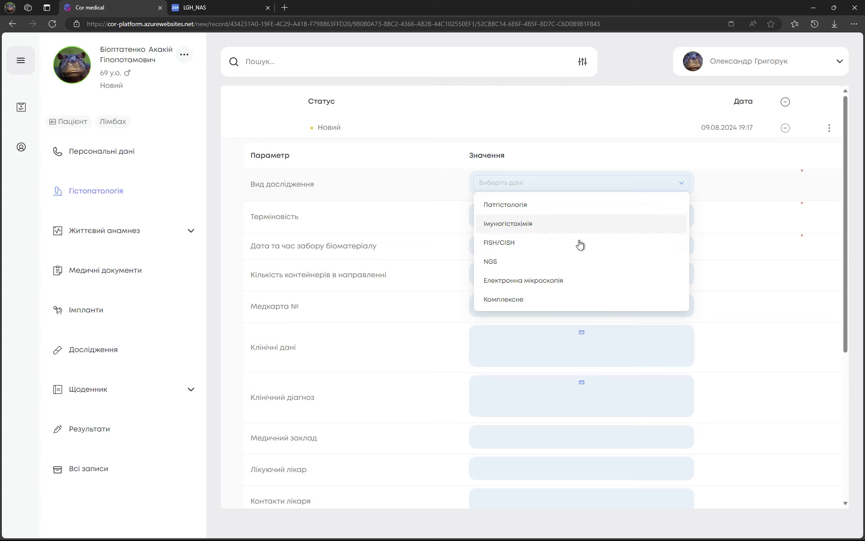
{"action": "scroll", "coordinate": [519, 270], "scroll_direction": "up", "scroll_amount": 1}
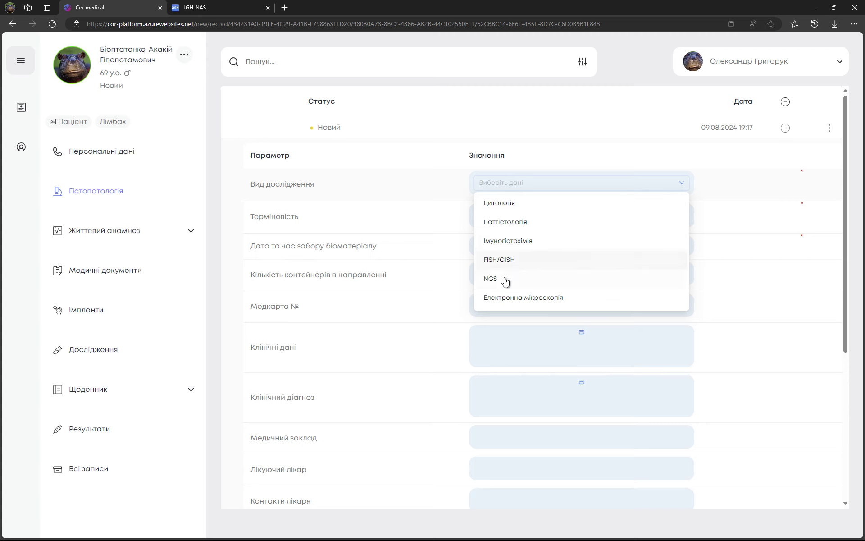
{"action": "scroll", "coordinate": [505, 288], "scroll_direction": "down", "scroll_amount": 1}
{"action": "scroll", "coordinate": [513, 212], "scroll_direction": "up", "scroll_amount": 1}
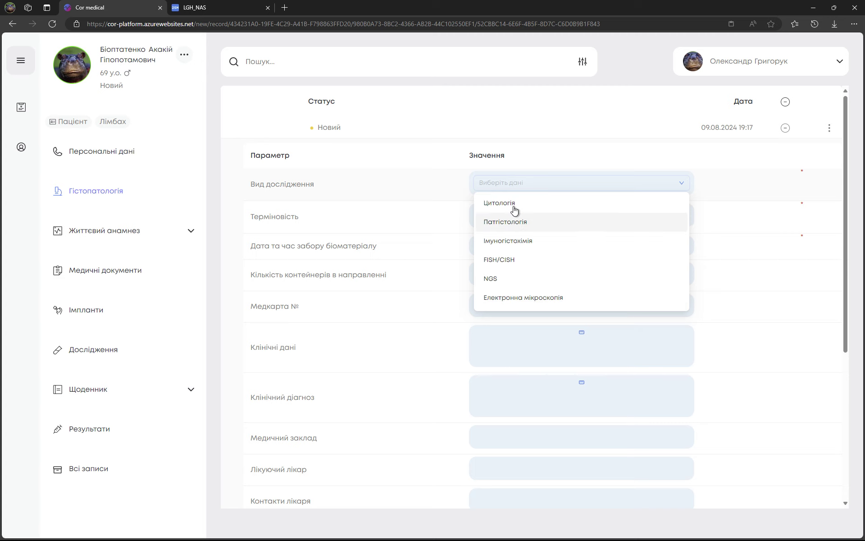
{"action": "left_click", "coordinate": [510, 225]}
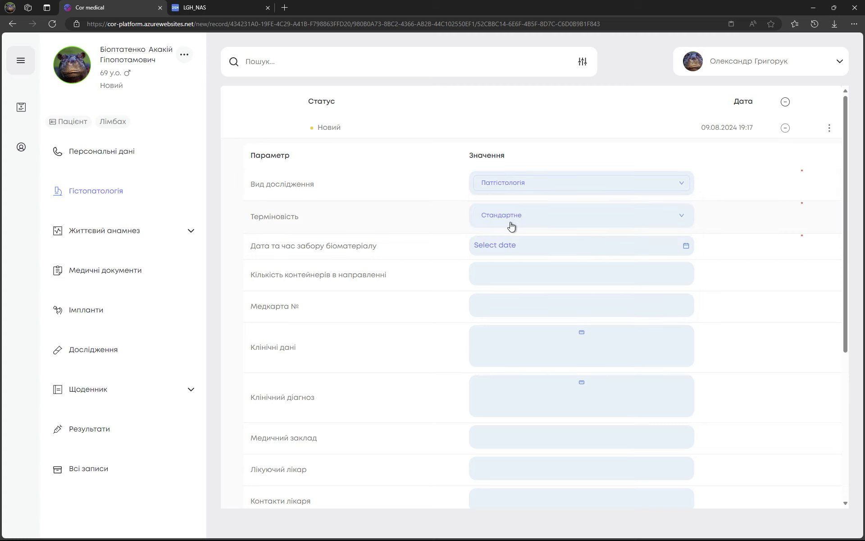
{"action": "left_click", "coordinate": [580, 218]}
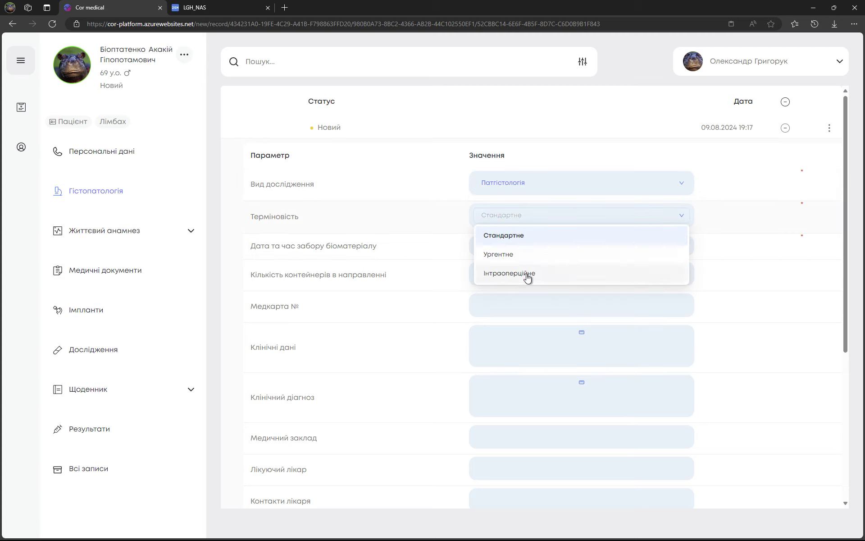
{"action": "left_click", "coordinate": [535, 242]}
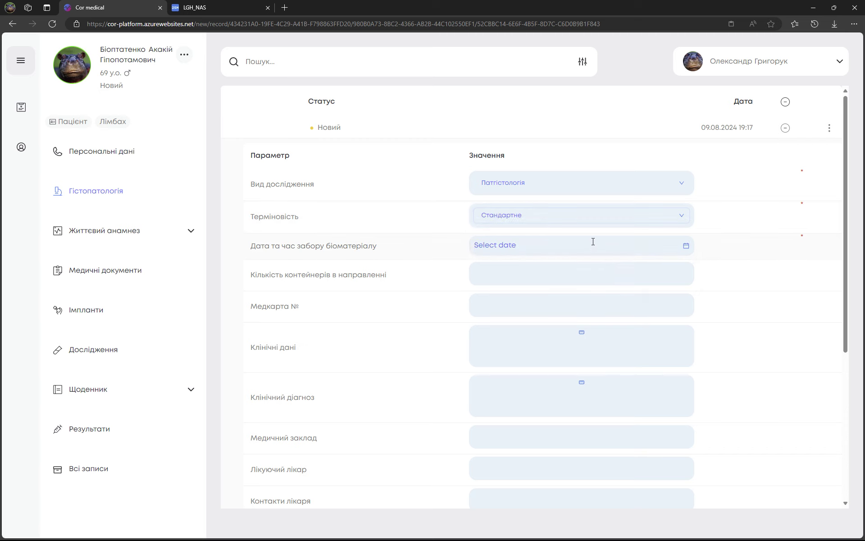
{"action": "left_click", "coordinate": [593, 243]}
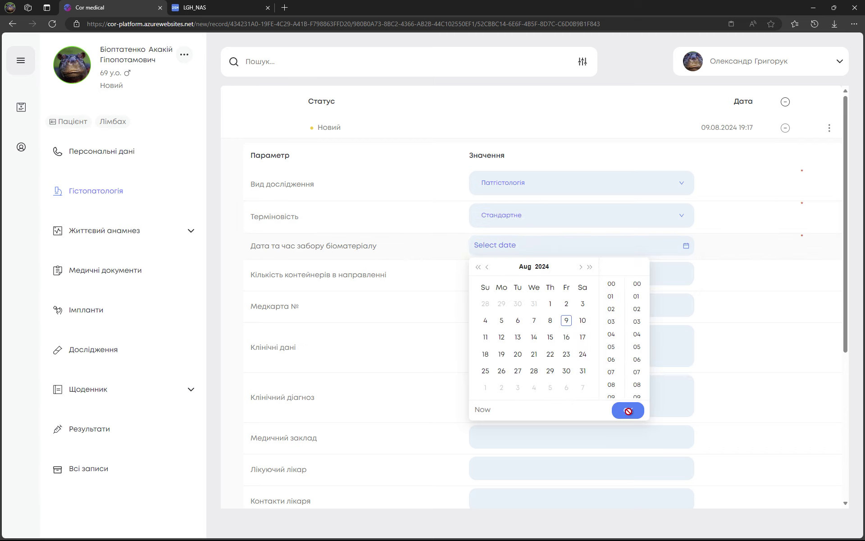
{"action": "left_click", "coordinate": [566, 321]}
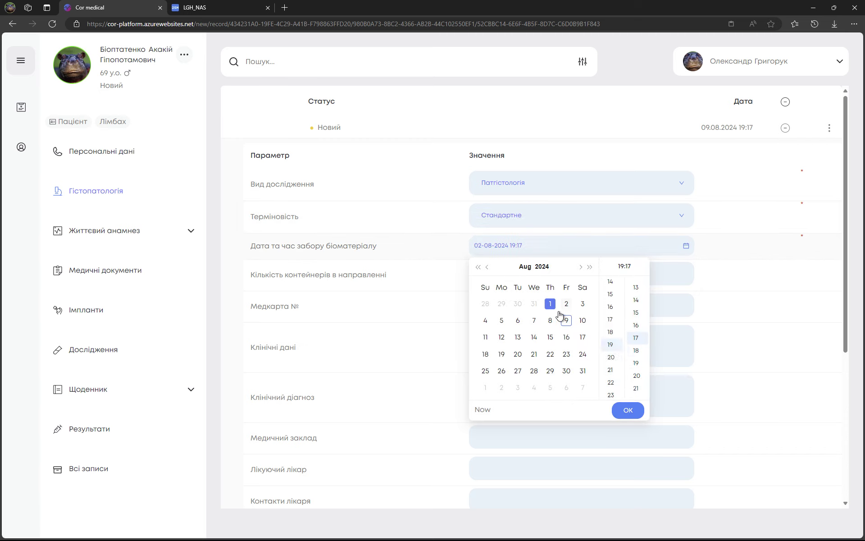
{"action": "left_click", "coordinate": [629, 408]}
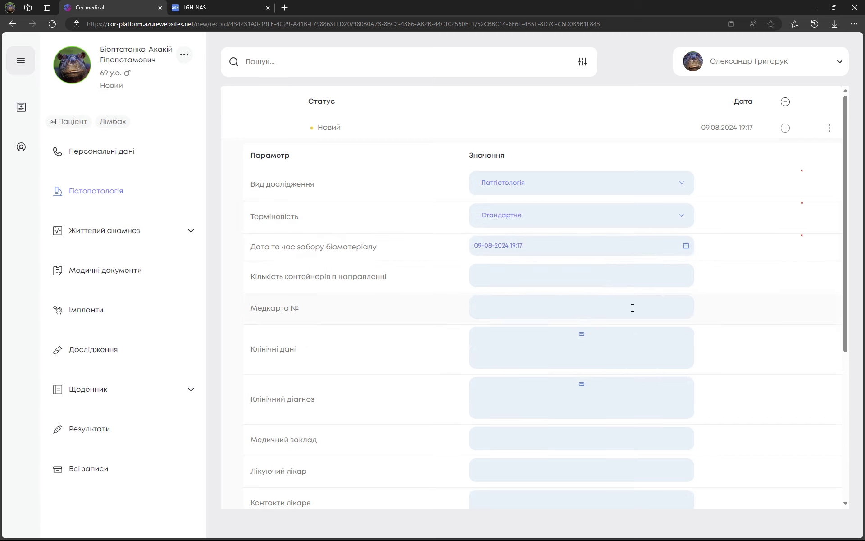
Step: Set 3 containers, enter the medical card number, and fill in the clinical data
{"action": "left_click", "coordinate": [685, 272]}
{"action": "type", "text": "465452452"}
{"action": "left_click", "coordinate": [522, 341]}
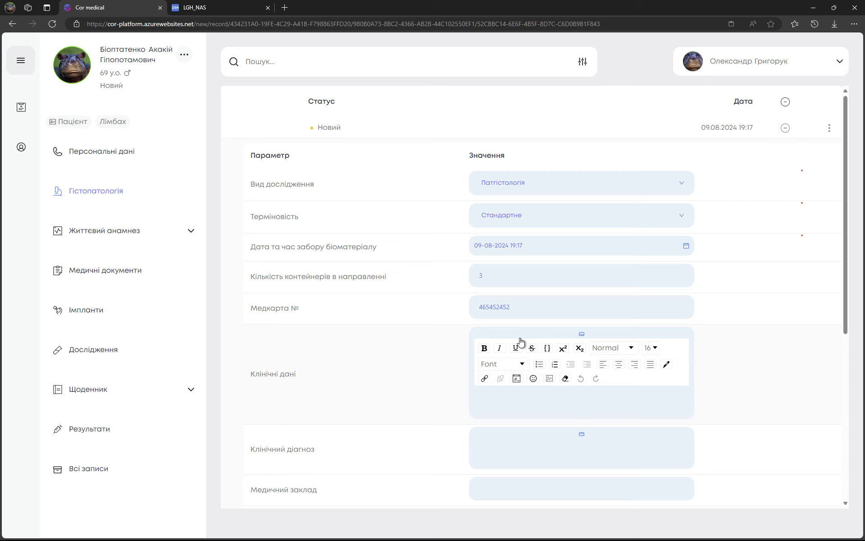
{"action": "type", "text": "варвапрвпрвап"}
{"action": "left_click", "coordinate": [582, 334]}
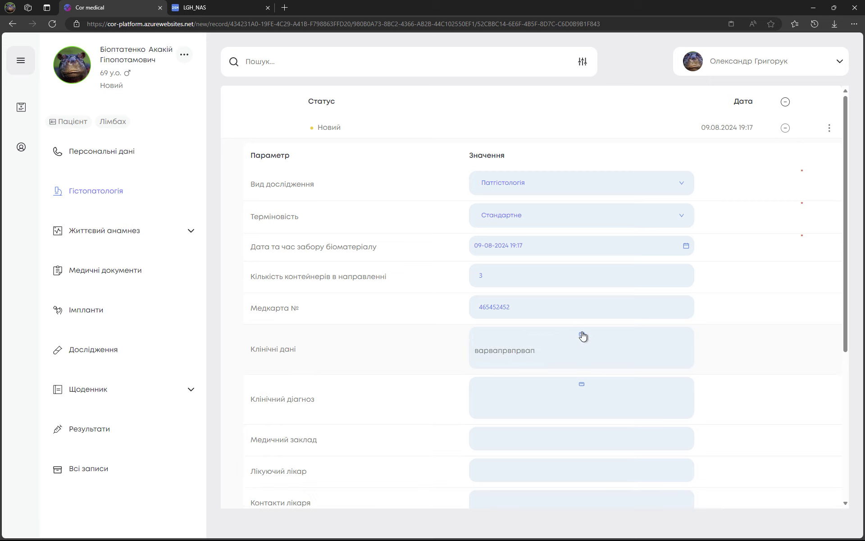
Step: Fill the clinical diagnosis, medical facility, procedure and comment fields with filler text
{"action": "left_click", "coordinate": [490, 396]}
{"action": "type", "text": "вппрвпрвапрвап"}
{"action": "scroll", "coordinate": [428, 378], "scroll_direction": "down", "scroll_amount": 2}
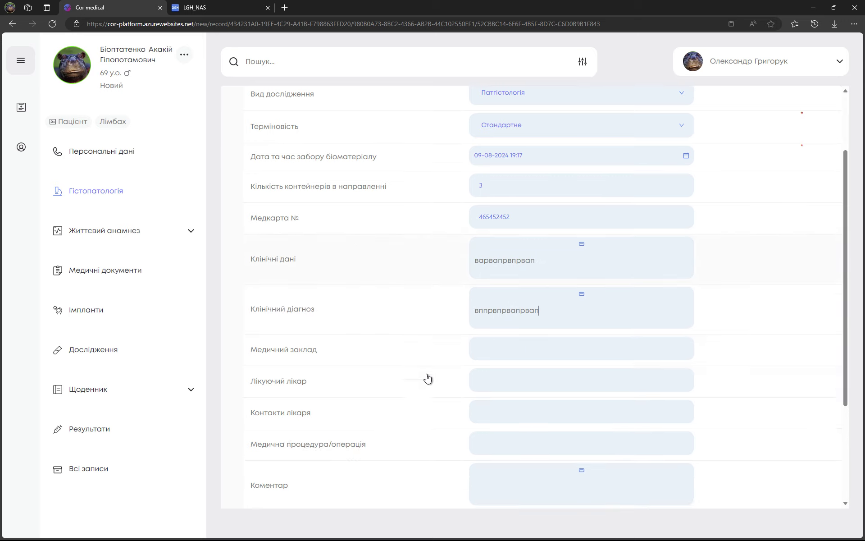
{"action": "left_click", "coordinate": [530, 344]}
{"action": "type", "text": "првапр"}
{"action": "scroll", "coordinate": [457, 392], "scroll_direction": "down", "scroll_amount": 1}
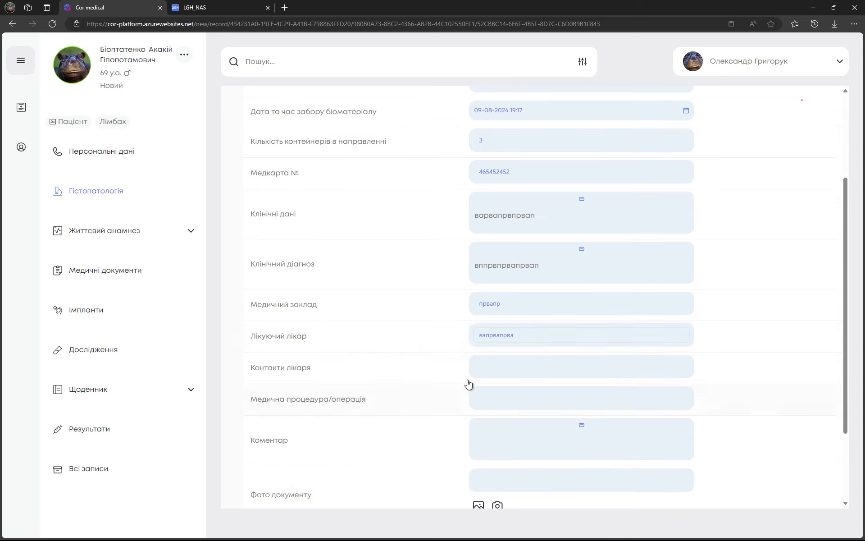
{"action": "left_click", "coordinate": [500, 398]}
{"action": "type", "text": "авпрапрвапр"}
{"action": "left_click", "coordinate": [518, 444]}
{"action": "type", "text": "аправправ"}
{"action": "scroll", "coordinate": [518, 445], "scroll_direction": "down", "scroll_amount": 2}
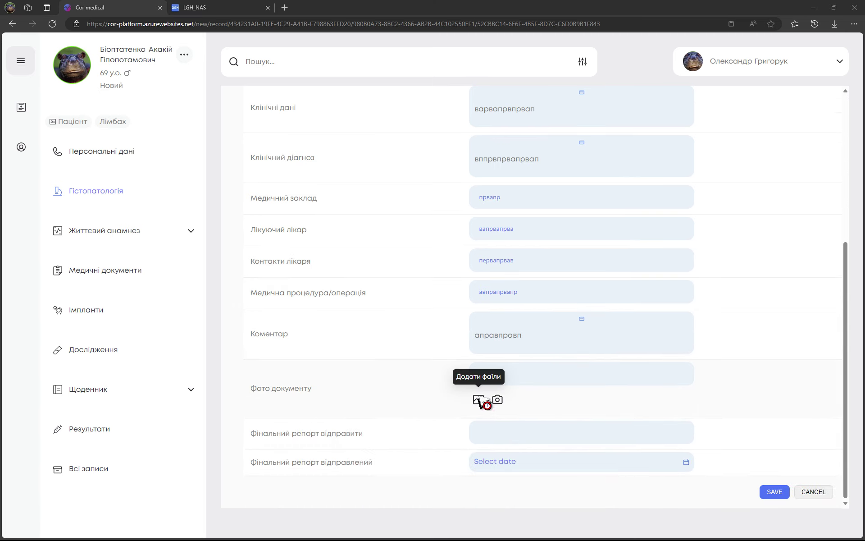
Step: Attach hippoRequest.jpg as the document photo, save the record, and preview the photo
{"action": "left_click", "coordinate": [478, 399]}
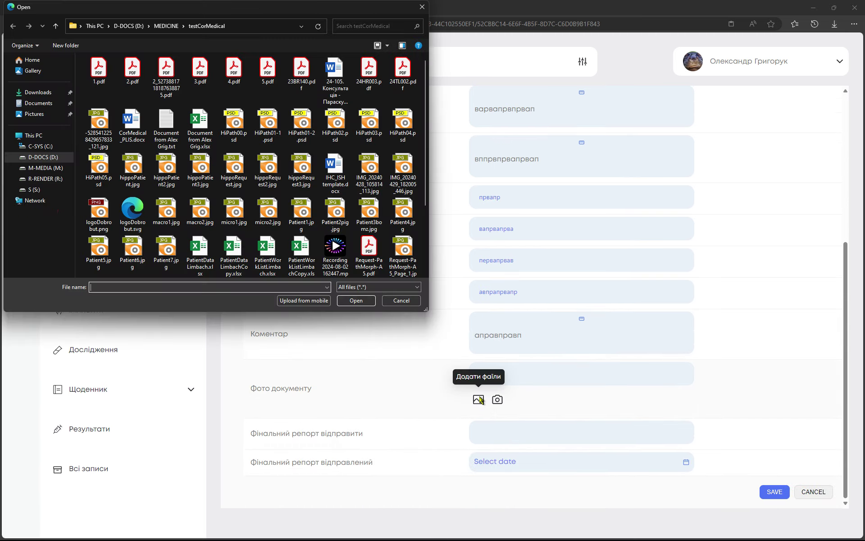
{"action": "double_click", "coordinate": [247, 186]}
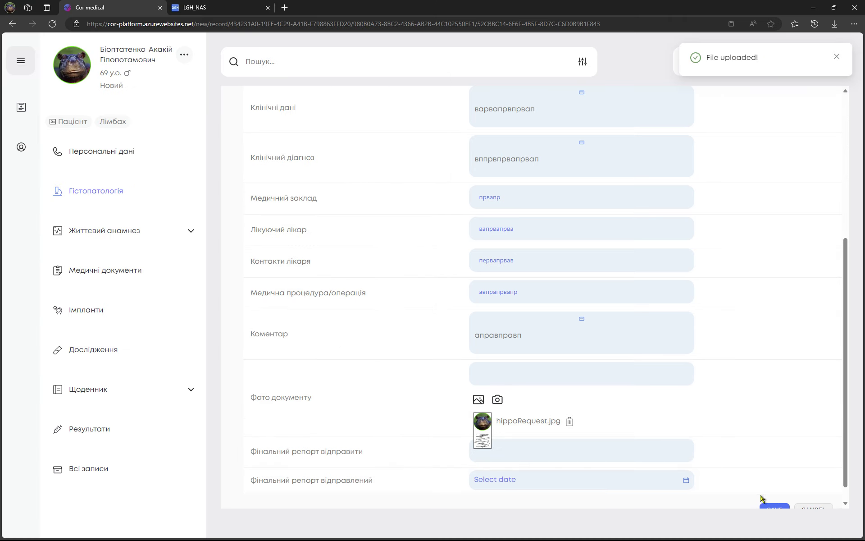
{"action": "left_click", "coordinate": [772, 491]}
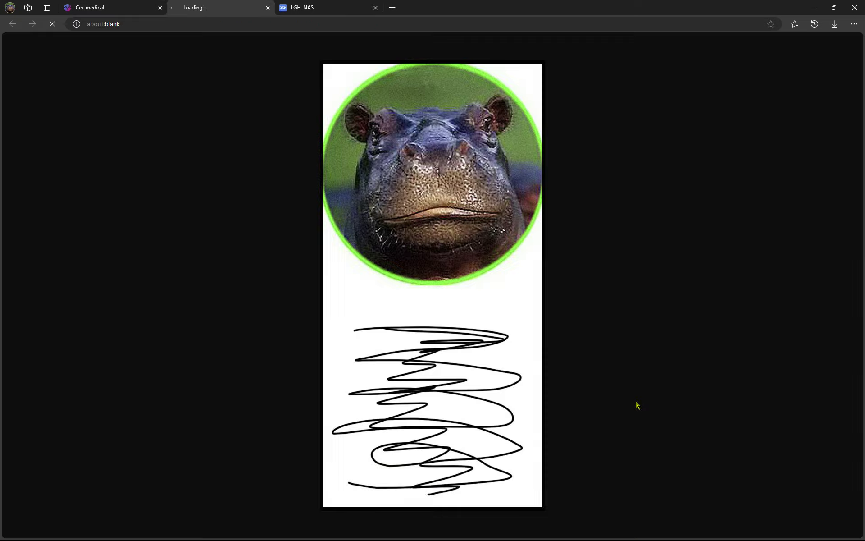
{"action": "left_click", "coordinate": [637, 405]}
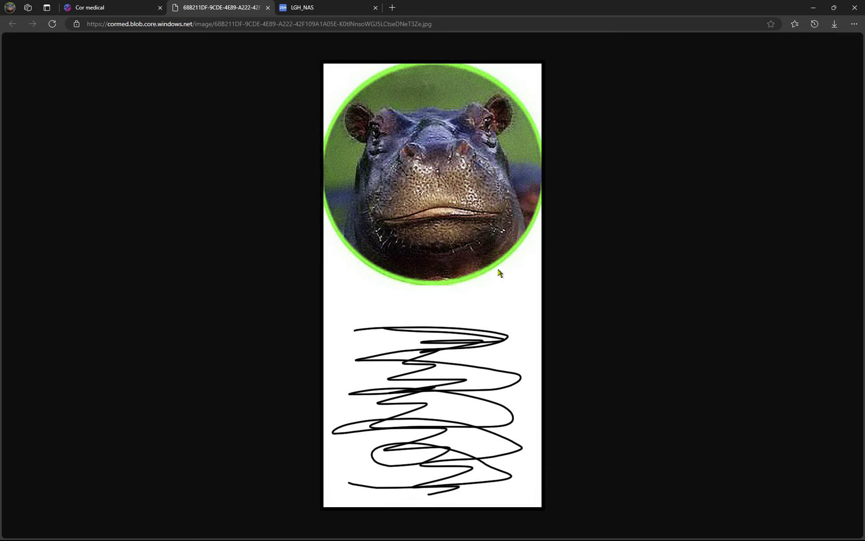
{"action": "left_click", "coordinate": [268, 8]}
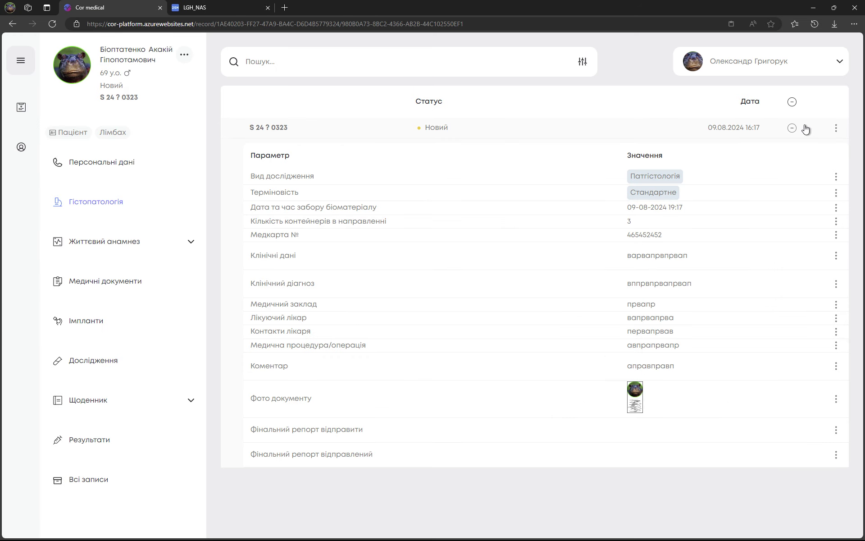
Step: Add a Вирізка entry to the record with material type Biopsy
{"action": "left_click", "coordinate": [835, 130]}
{"action": "mouse_move", "coordinate": [767, 140]}
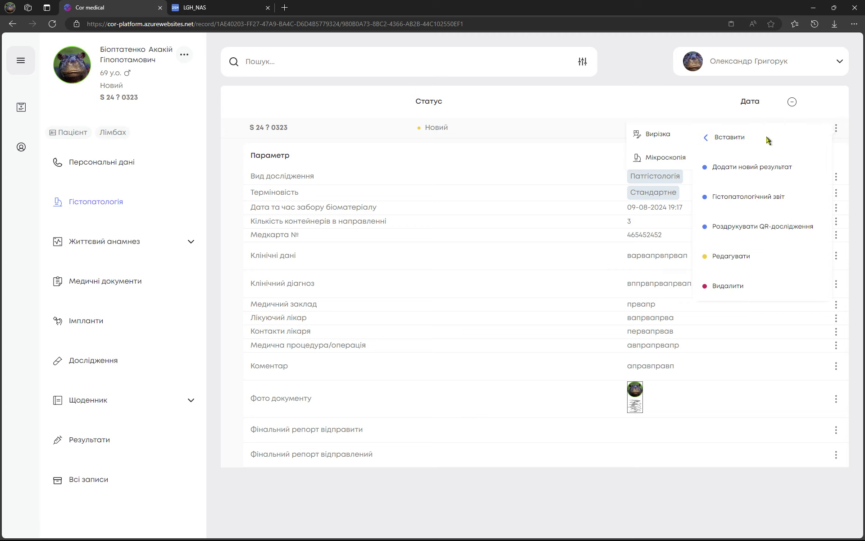
{"action": "left_click", "coordinate": [657, 135]}
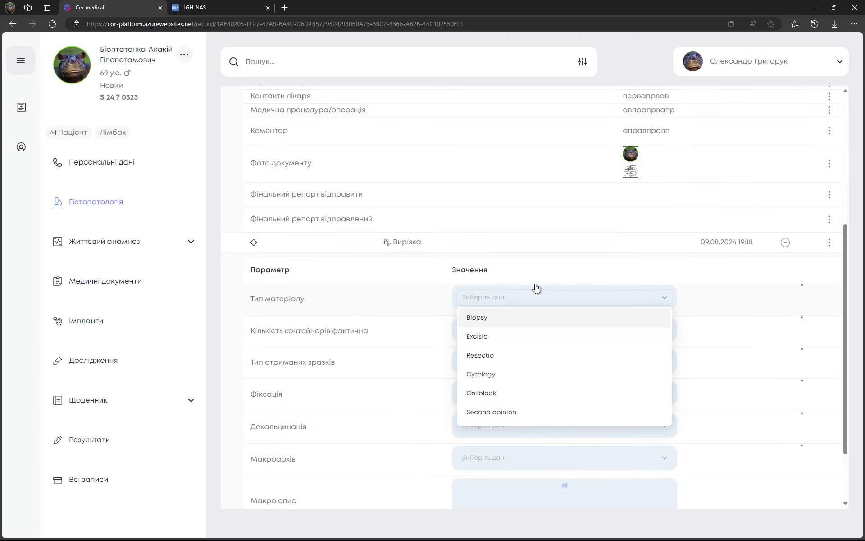
{"action": "scroll", "coordinate": [757, 189], "scroll_direction": "down", "scroll_amount": 1}
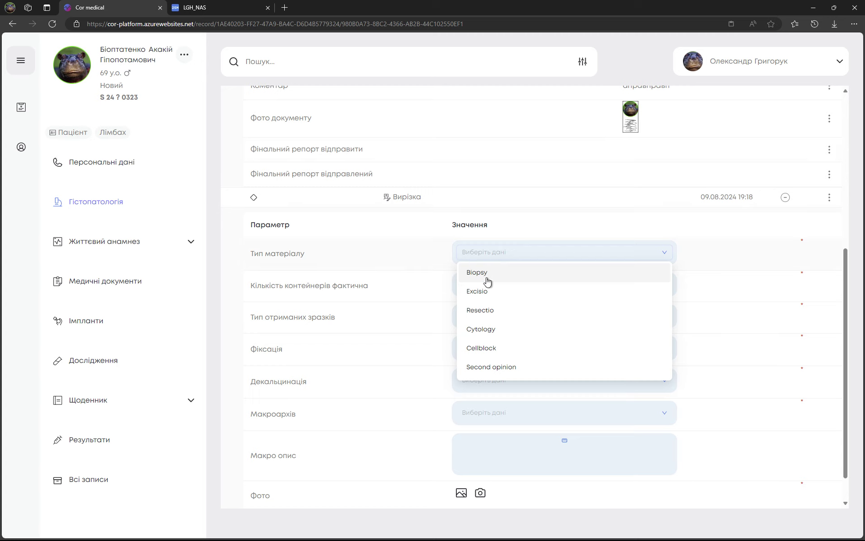
{"action": "scroll", "coordinate": [486, 297], "scroll_direction": "down", "scroll_amount": 1}
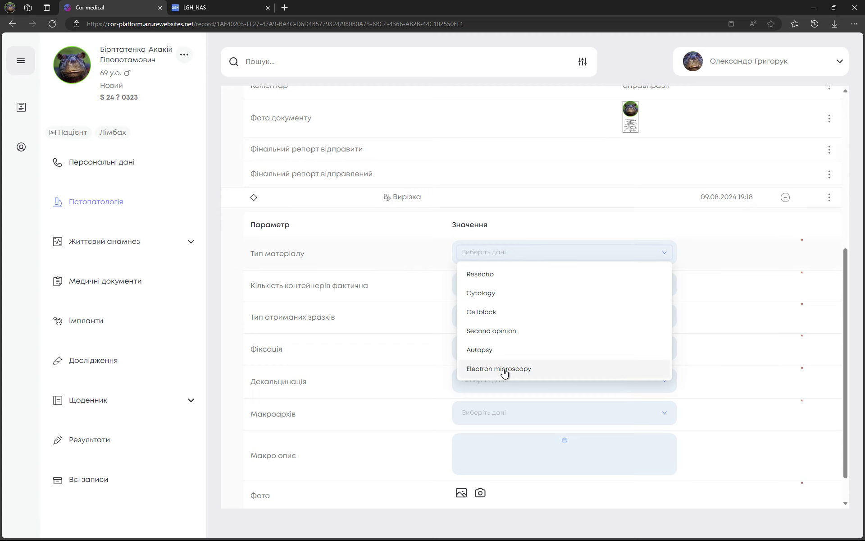
{"action": "scroll", "coordinate": [535, 361], "scroll_direction": "up", "scroll_amount": 1}
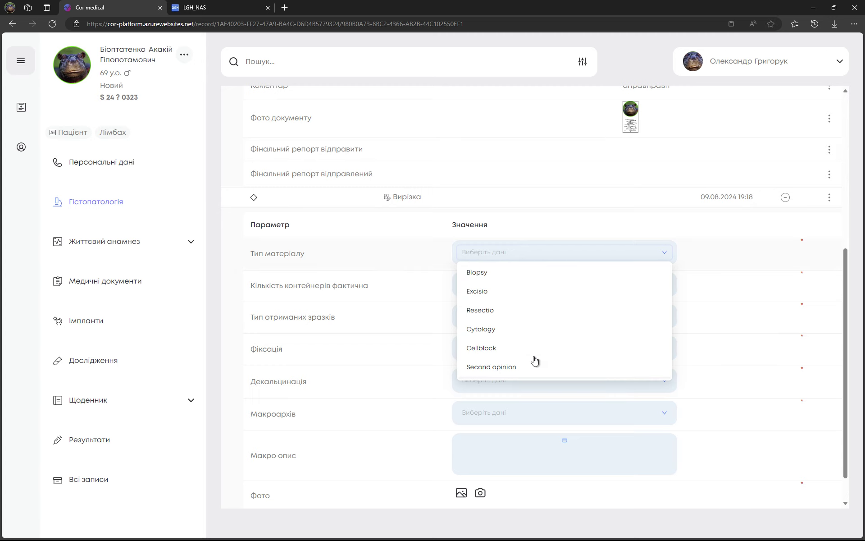
{"action": "scroll", "coordinate": [534, 347], "scroll_direction": "down", "scroll_amount": 1}
{"action": "scroll", "coordinate": [532, 331], "scroll_direction": "up", "scroll_amount": 1}
{"action": "left_click", "coordinate": [487, 276]}
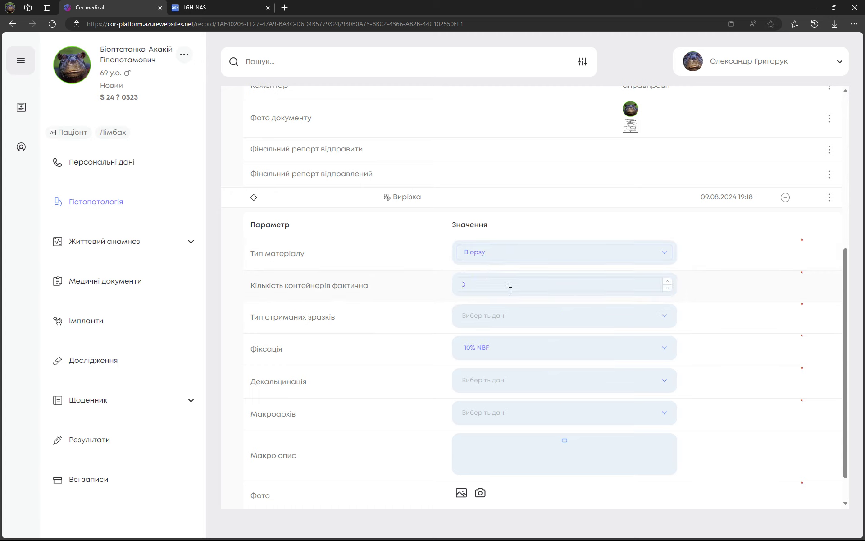
Step: Set native biomaterial, 10% NBF fixation, Кислотна decalcification and ESS-без залишку macro archive
{"action": "left_click", "coordinate": [500, 314]}
{"action": "left_click", "coordinate": [491, 340]}
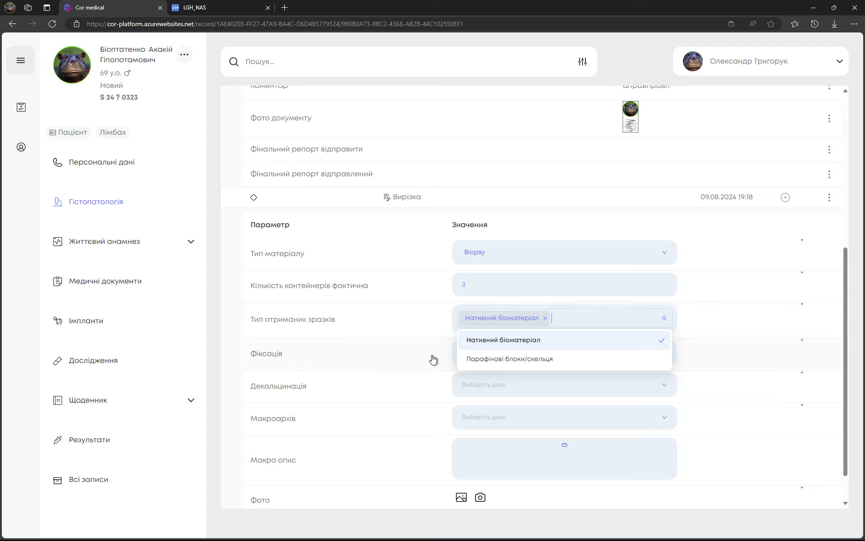
{"action": "left_click", "coordinate": [526, 356]}
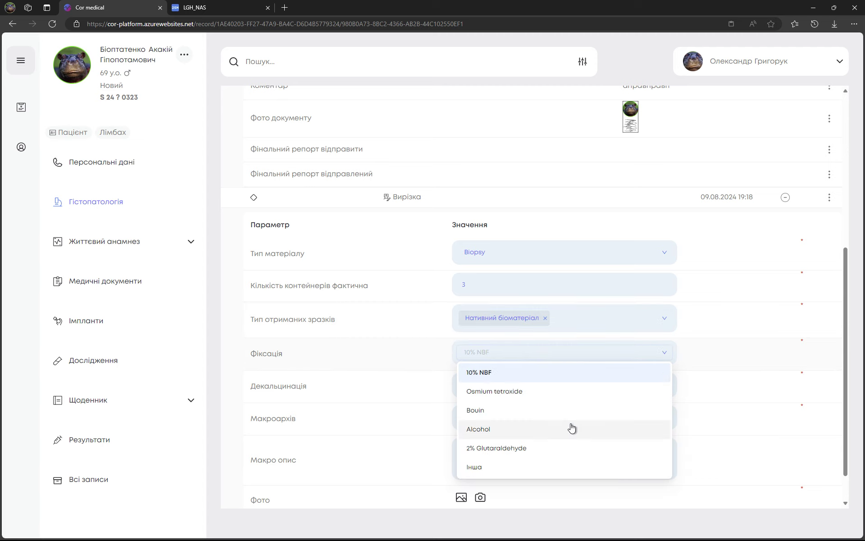
{"action": "left_click", "coordinate": [494, 373]}
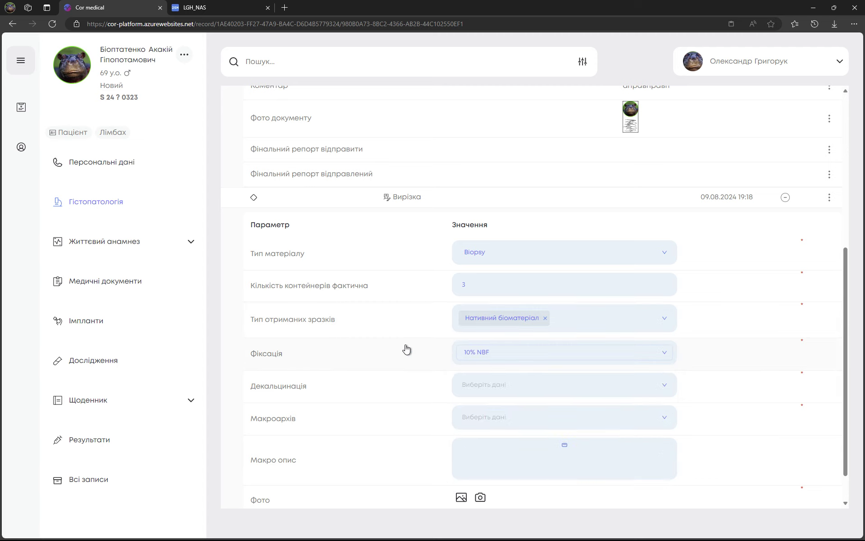
{"action": "scroll", "coordinate": [434, 354], "scroll_direction": "down", "scroll_amount": 1}
{"action": "left_click", "coordinate": [525, 344]}
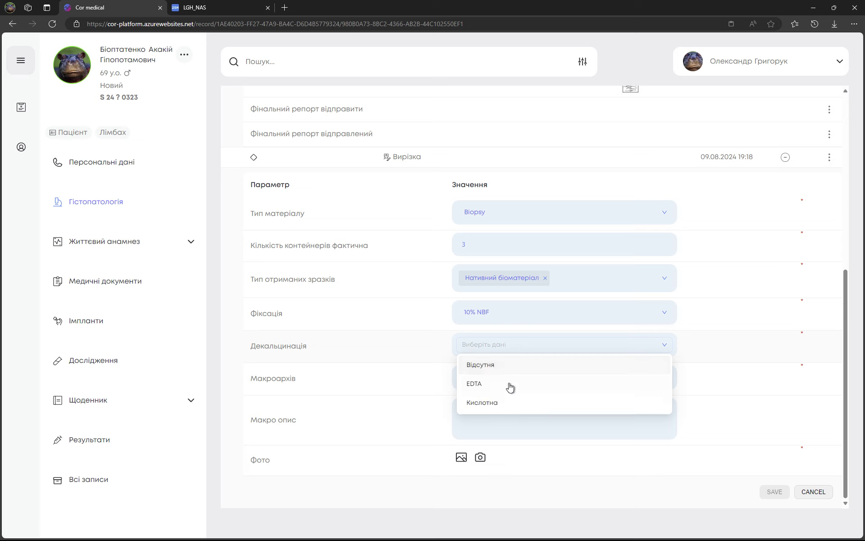
{"action": "left_click", "coordinate": [486, 403]}
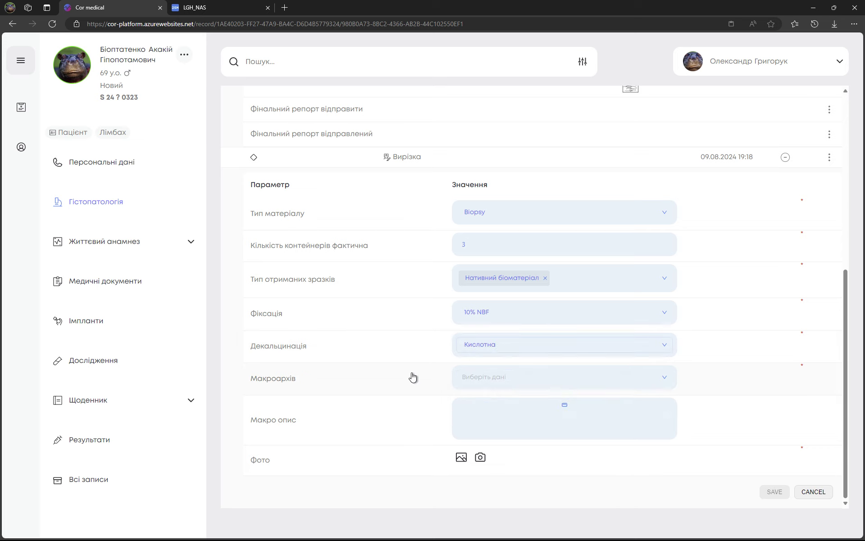
{"action": "left_click", "coordinate": [523, 383]}
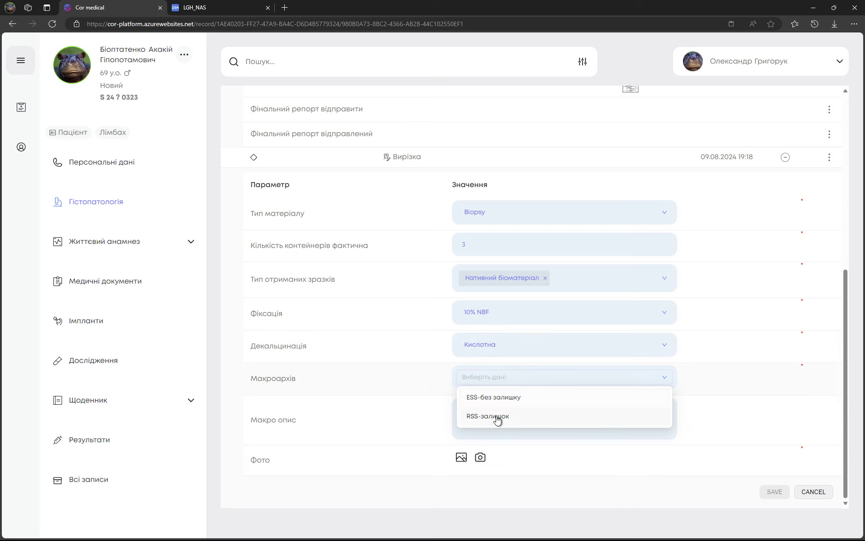
{"action": "left_click", "coordinate": [501, 399]}
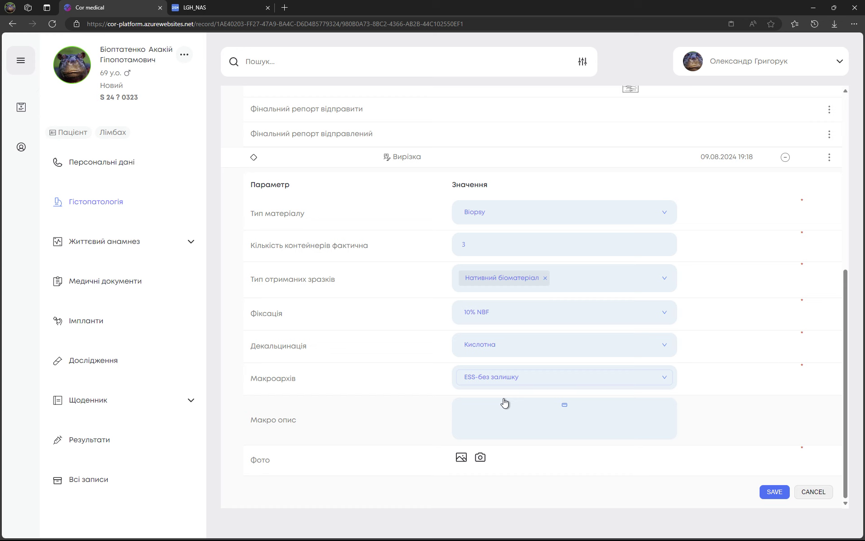
Step: Write a macro description and upload macro1.jpg as the macro photo
{"action": "left_click", "coordinate": [487, 424]}
{"action": "type", "text": "перапорапоап"}
{"action": "left_click", "coordinate": [461, 457]}
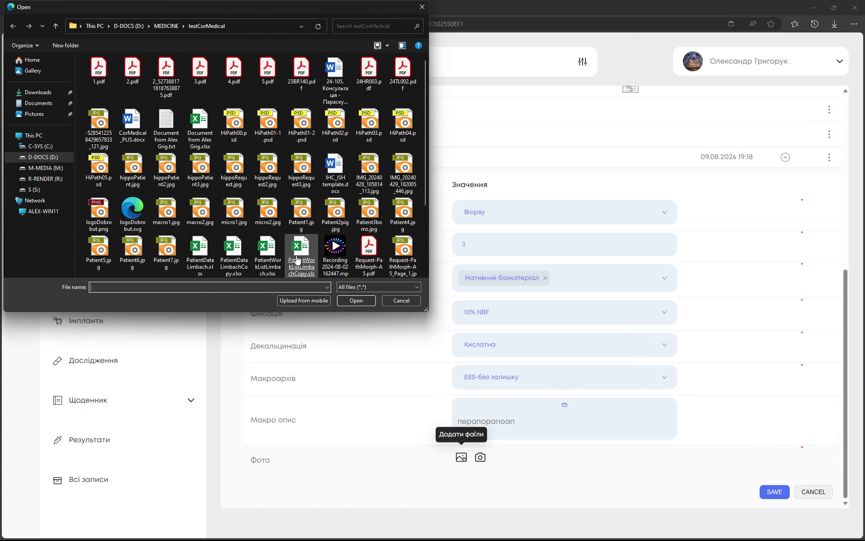
{"action": "double_click", "coordinate": [166, 210]}
{"action": "scroll", "coordinate": [763, 490], "scroll_direction": "down", "scroll_amount": 1}
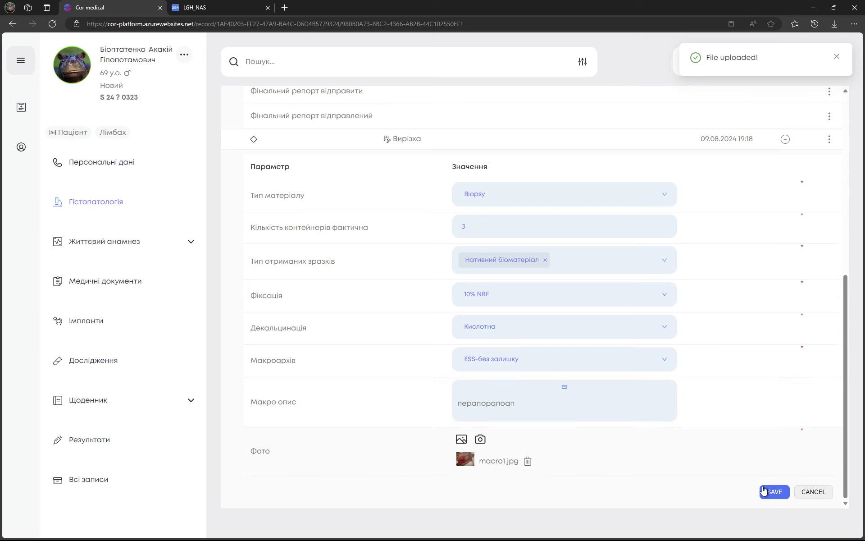
Step: Save the Вирізка entry and check its macro photo at full size
{"action": "left_click", "coordinate": [764, 490]}
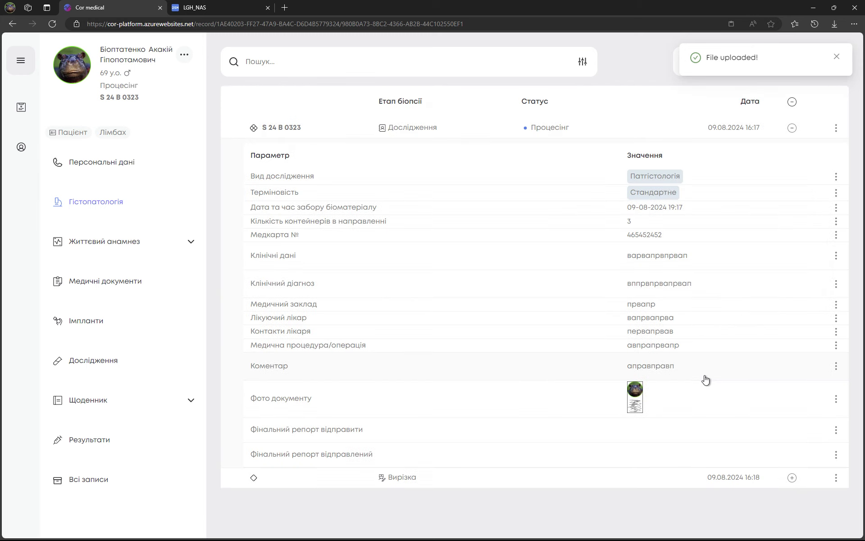
{"action": "left_click", "coordinate": [793, 477]}
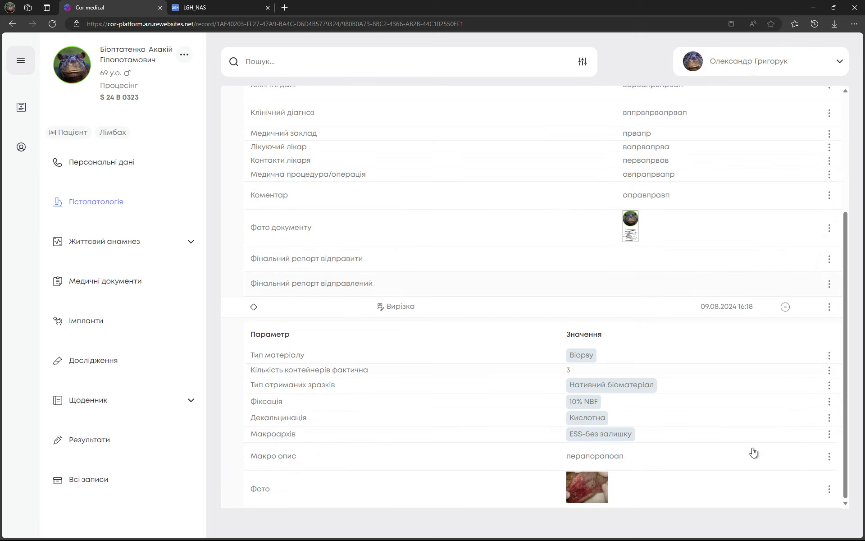
{"action": "left_click", "coordinate": [608, 482]}
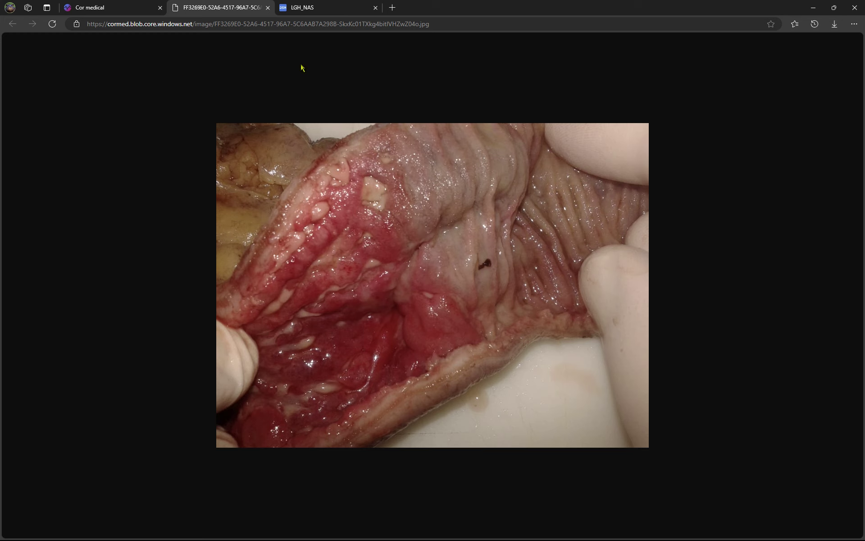
{"action": "left_click", "coordinate": [268, 7]}
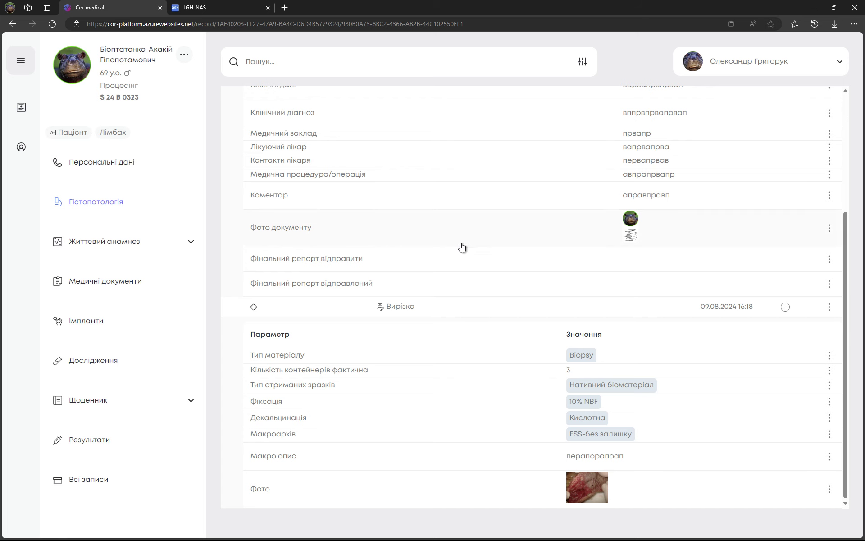
{"action": "left_click", "coordinate": [829, 308]}
{"action": "mouse_move", "coordinate": [759, 311]}
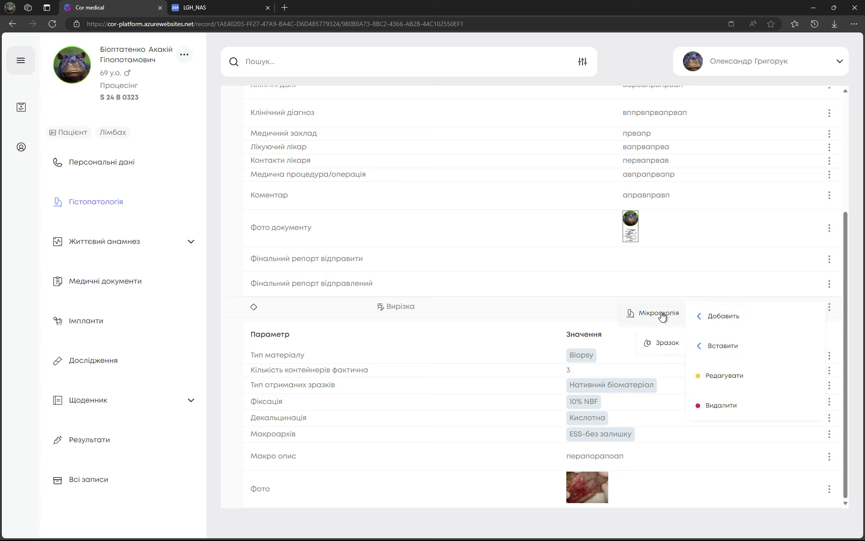
Step: Add specimen coded A under the Вирізка, creating cassette 1 and slide L0 H&E
{"action": "left_click", "coordinate": [661, 343]}
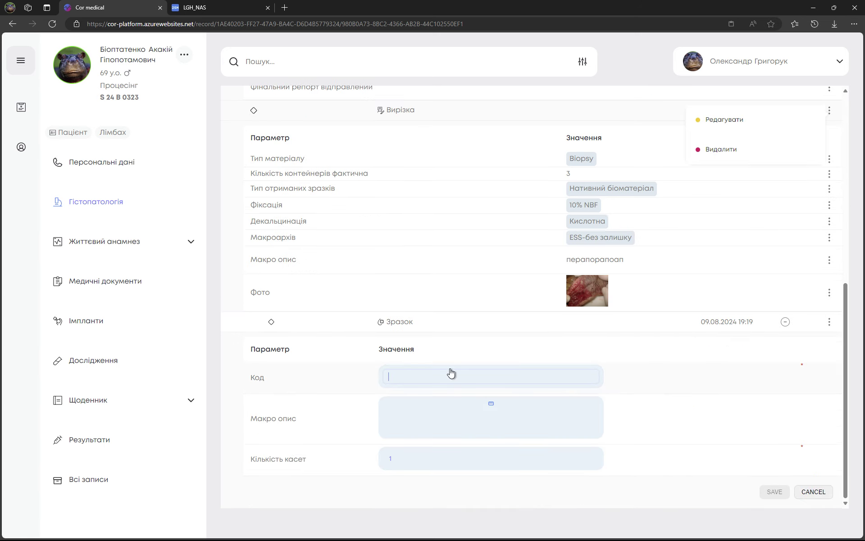
{"action": "type", "text": "A"}
{"action": "left_click", "coordinate": [773, 491]}
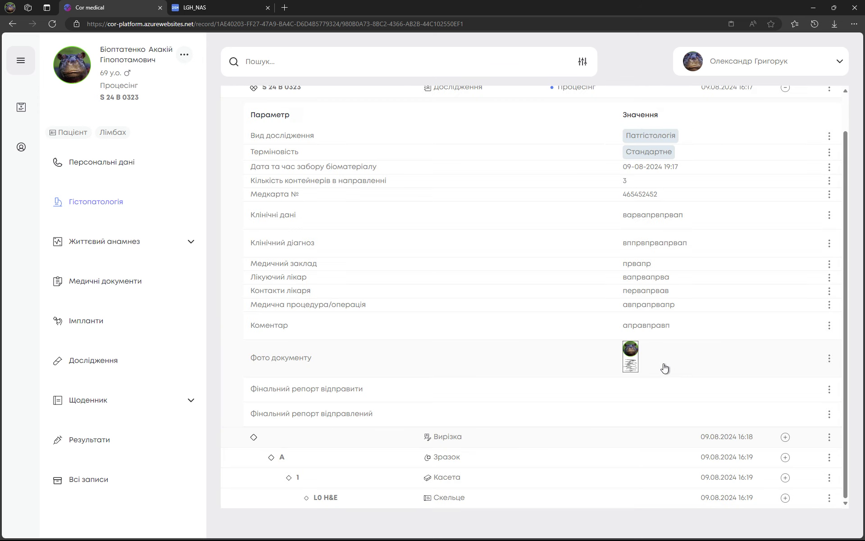
{"action": "scroll", "coordinate": [735, 191], "scroll_direction": "up", "scroll_amount": 1}
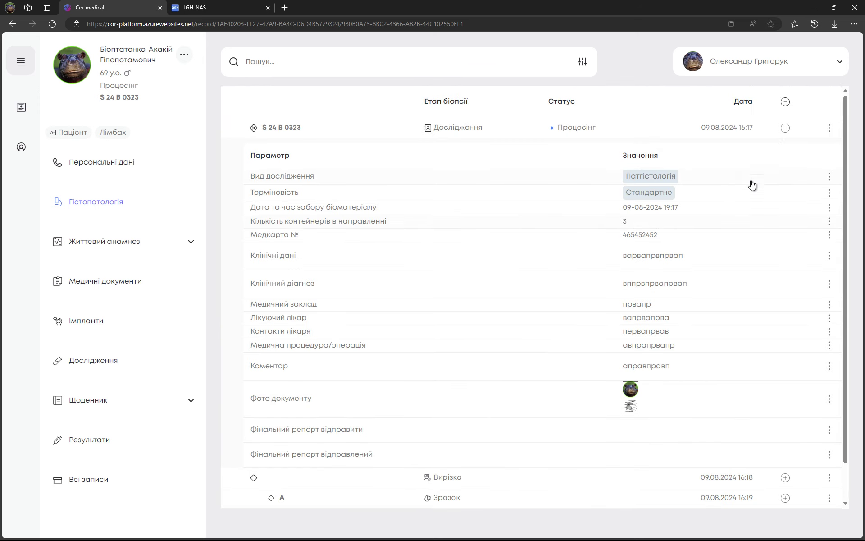
{"action": "left_click", "coordinate": [784, 103]}
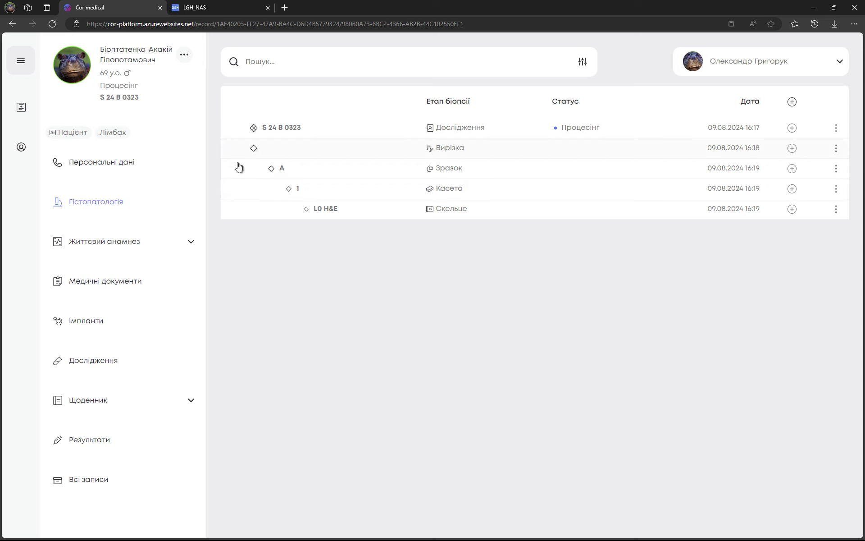
Step: Add a second specimen coded B under the Вирізка and collapse the S 24 B 0323 details
{"action": "left_click", "coordinate": [836, 169]}
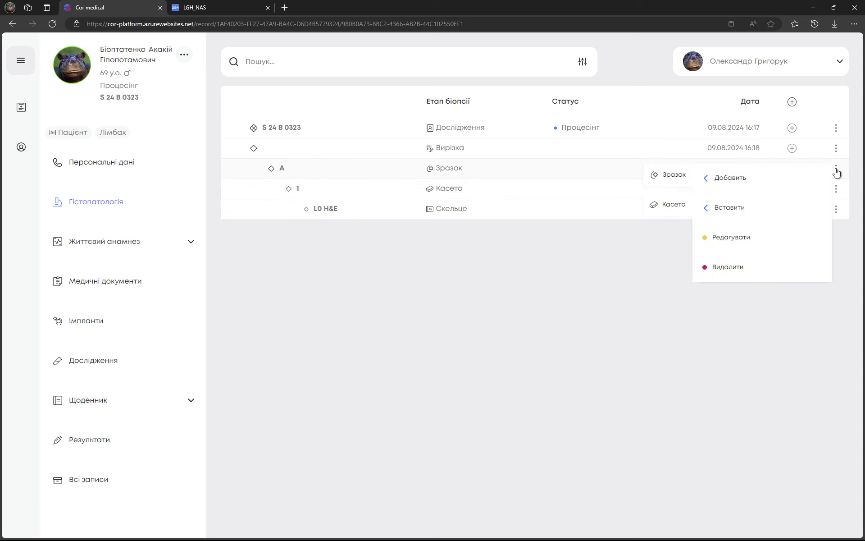
{"action": "left_click", "coordinate": [672, 174]}
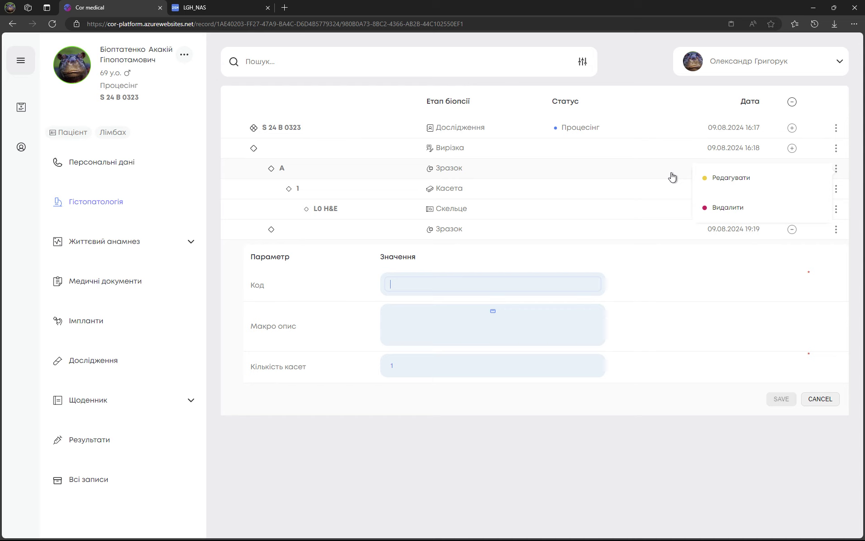
{"action": "type", "text": "A"}
{"action": "left_click", "coordinate": [781, 399]}
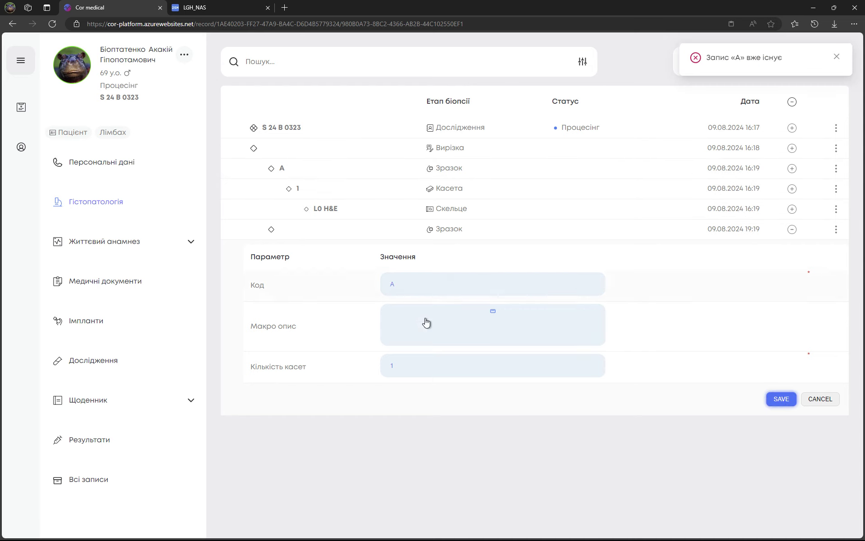
{"action": "left_click_drag", "start_coordinate": [398, 283], "coordinate": [379, 289]}
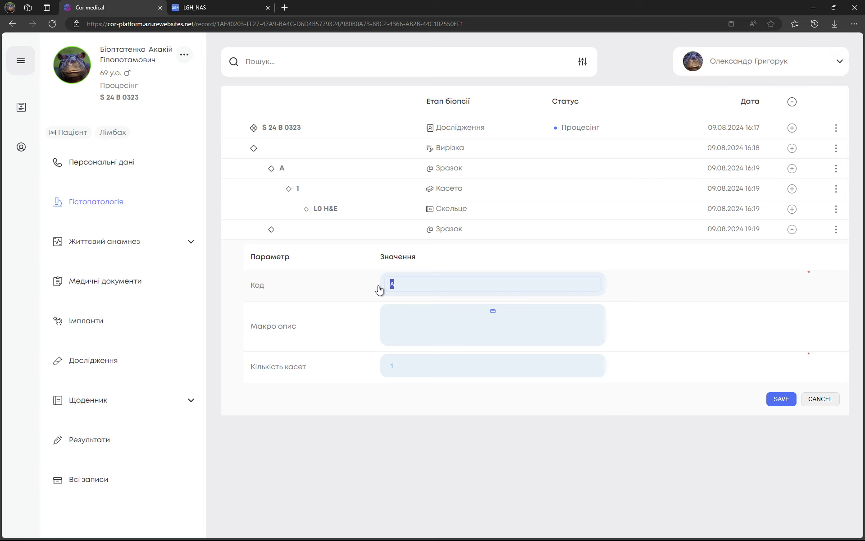
{"action": "left_click", "coordinate": [781, 400]}
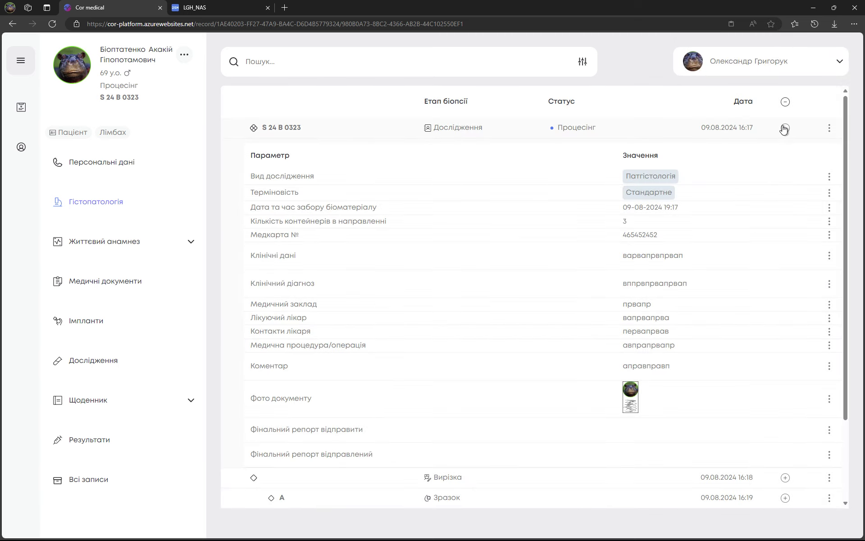
{"action": "left_click", "coordinate": [785, 128]}
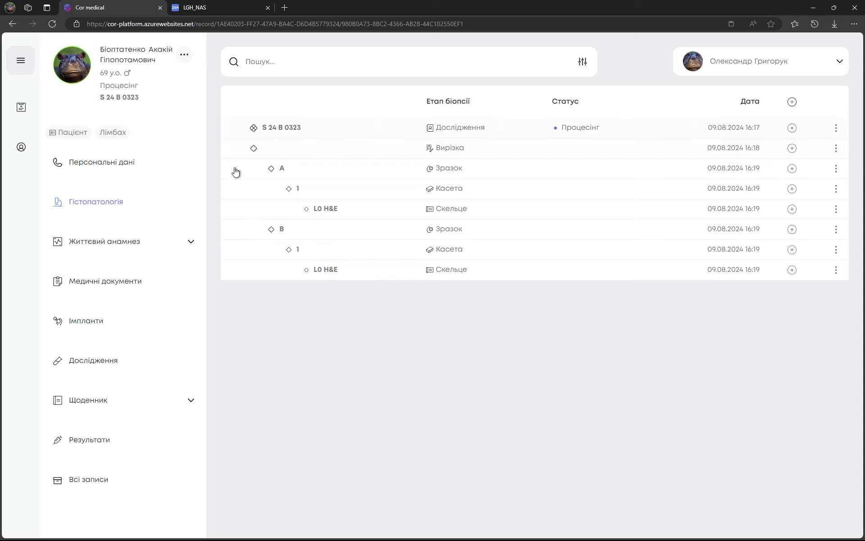
Step: Add an Alcian PAS slide under specimen B's cassette 1 and collapse the panel
{"action": "left_click", "coordinate": [836, 270]}
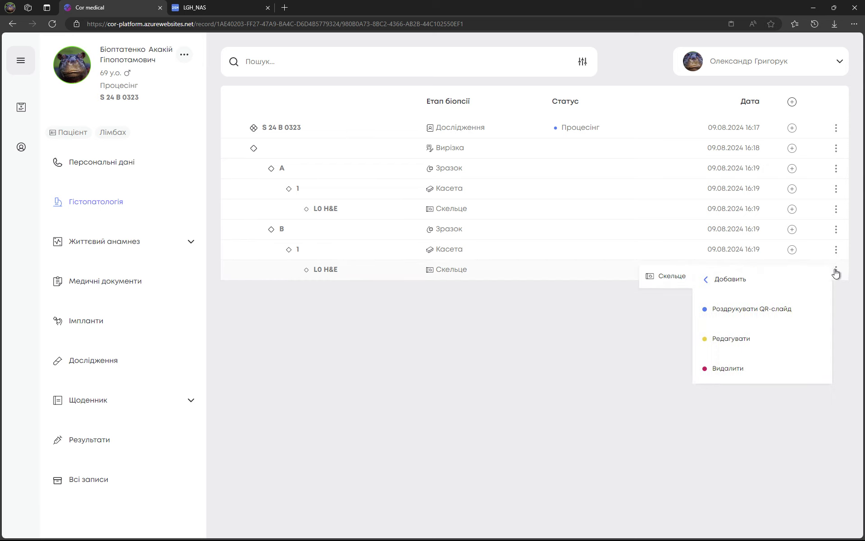
{"action": "left_click", "coordinate": [684, 277]}
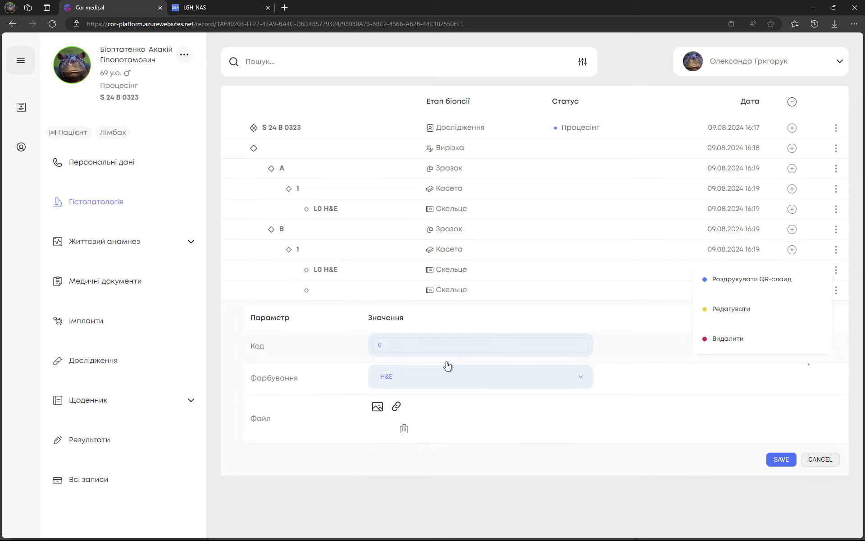
{"action": "left_click", "coordinate": [440, 376]}
{"action": "scroll", "coordinate": [437, 426], "scroll_direction": "down", "scroll_amount": 10}
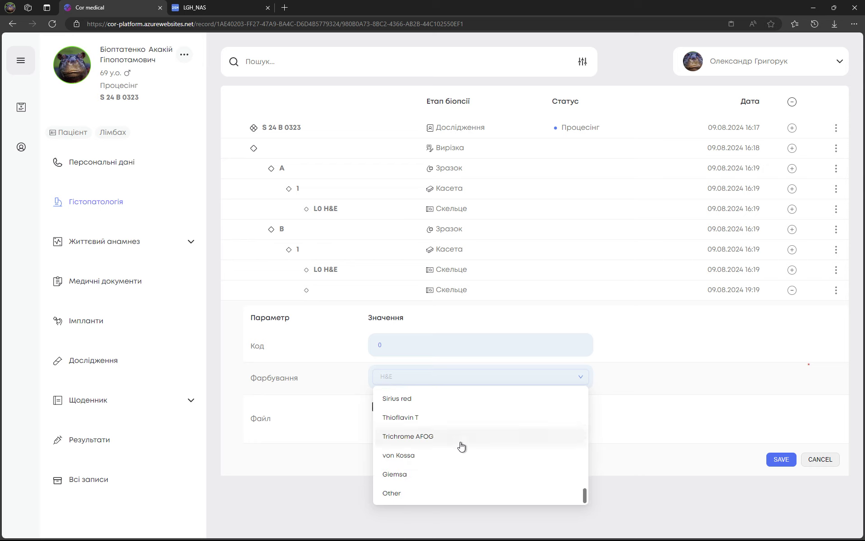
{"action": "scroll", "coordinate": [471, 482], "scroll_direction": "up", "scroll_amount": 10}
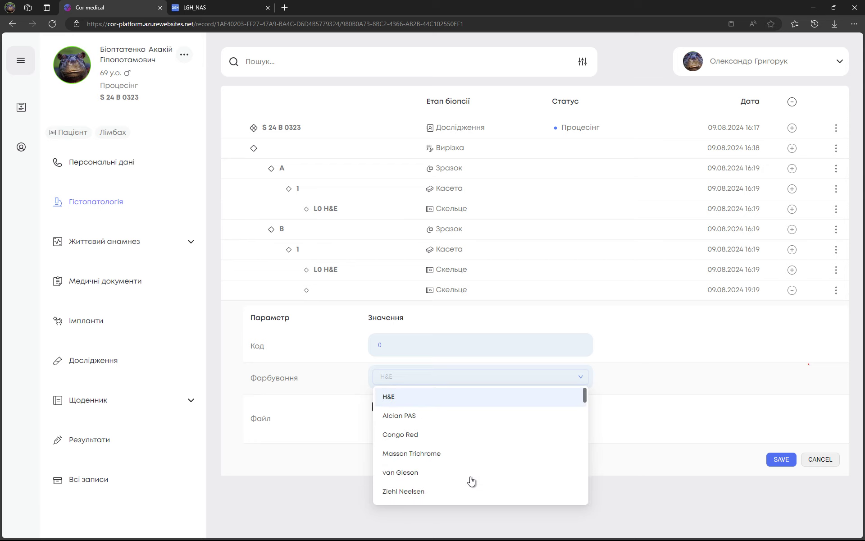
{"action": "left_click", "coordinate": [429, 418]}
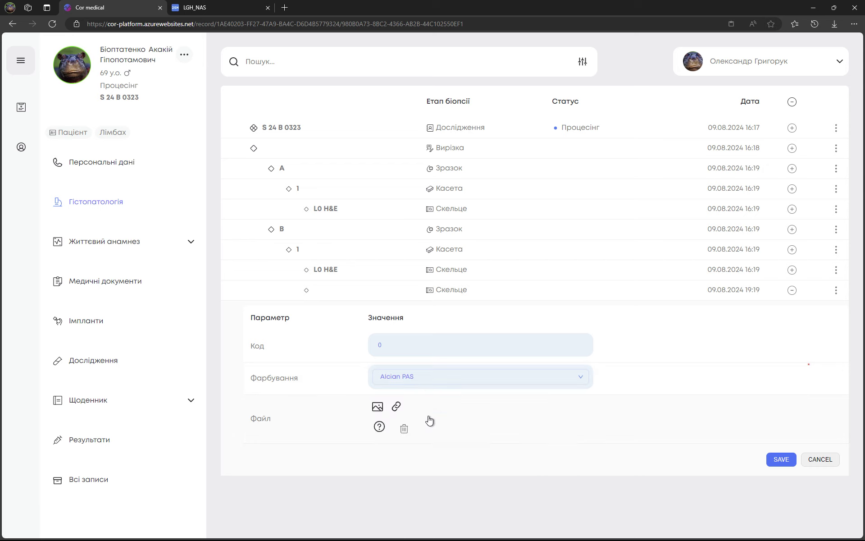
{"action": "left_click", "coordinate": [781, 460]}
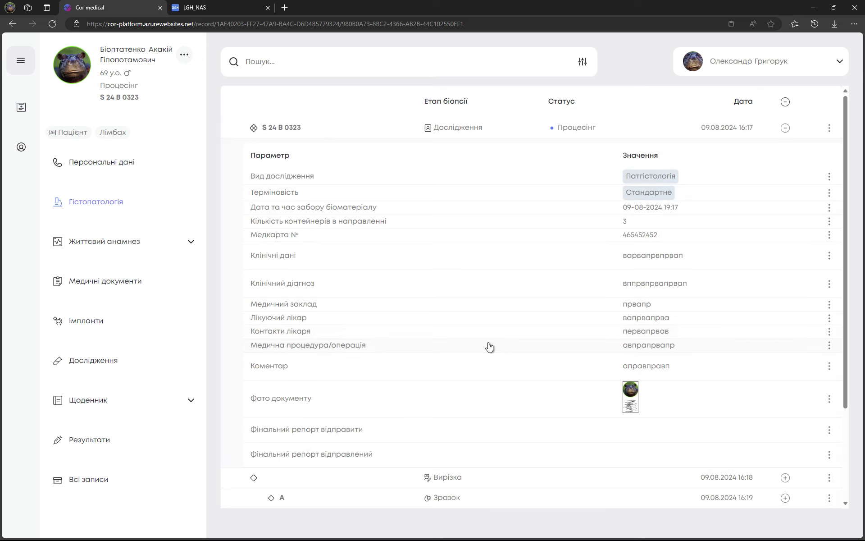
{"action": "left_click", "coordinate": [785, 128]}
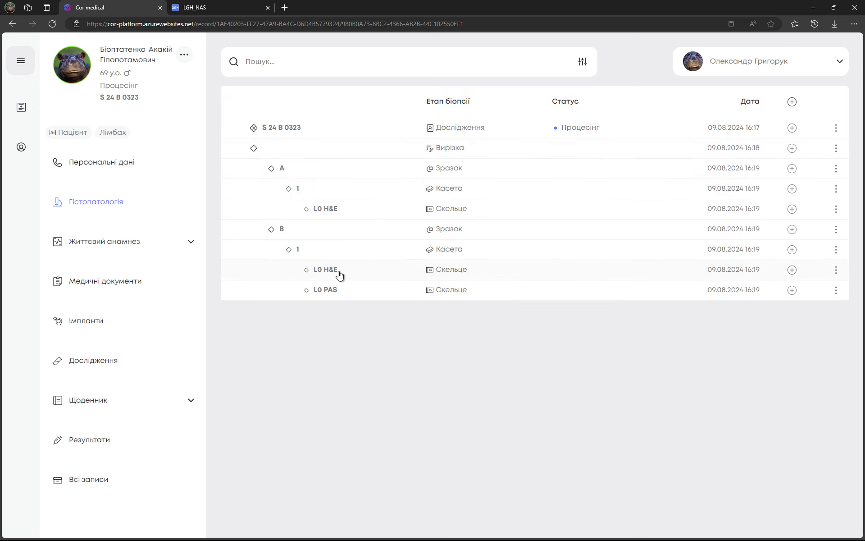
Step: Add a second cassette under specimen A, changing its duplicate code 1 to 2 before saving
{"action": "left_click", "coordinate": [834, 193]}
{"action": "mouse_move", "coordinate": [739, 196]}
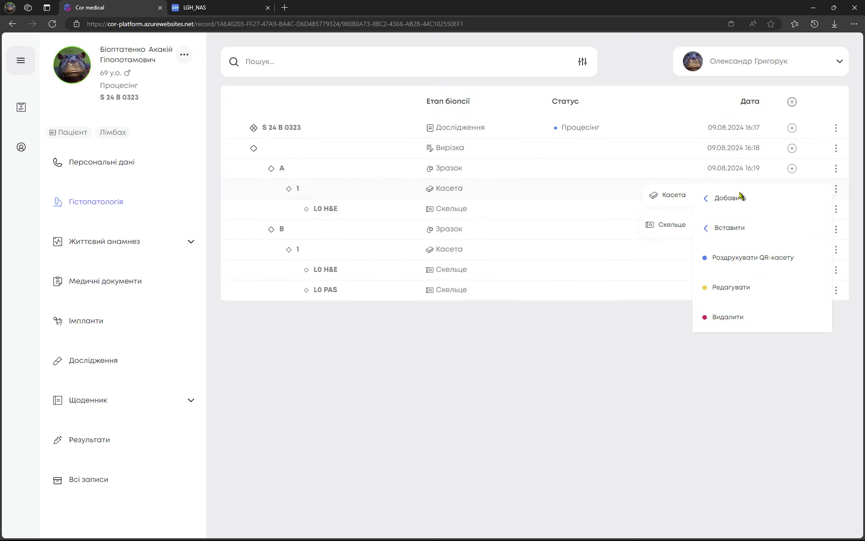
{"action": "left_click", "coordinate": [675, 196]}
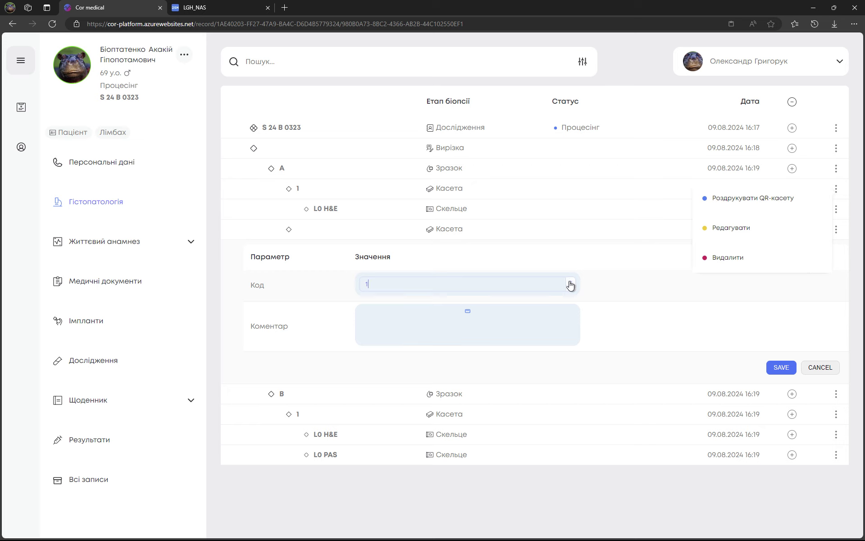
{"action": "left_click", "coordinate": [780, 366]}
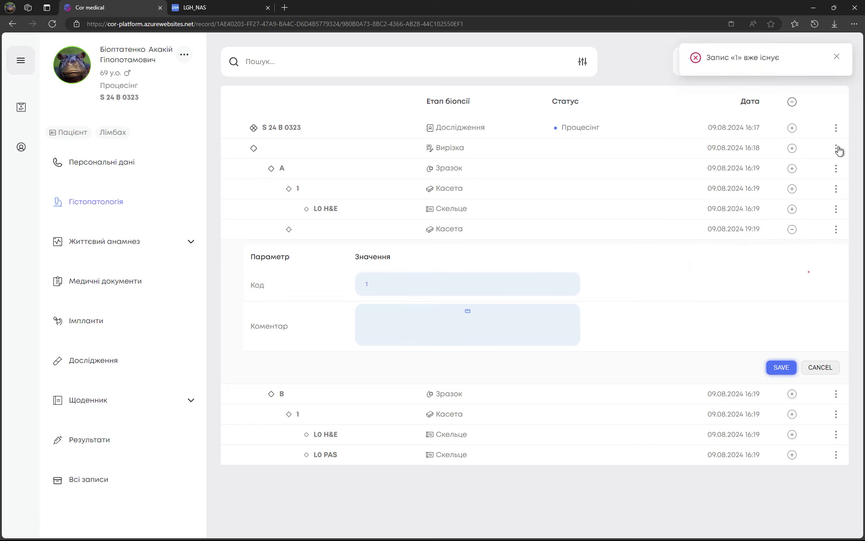
{"action": "left_click", "coordinate": [490, 284]}
{"action": "left_click", "coordinate": [782, 367]}
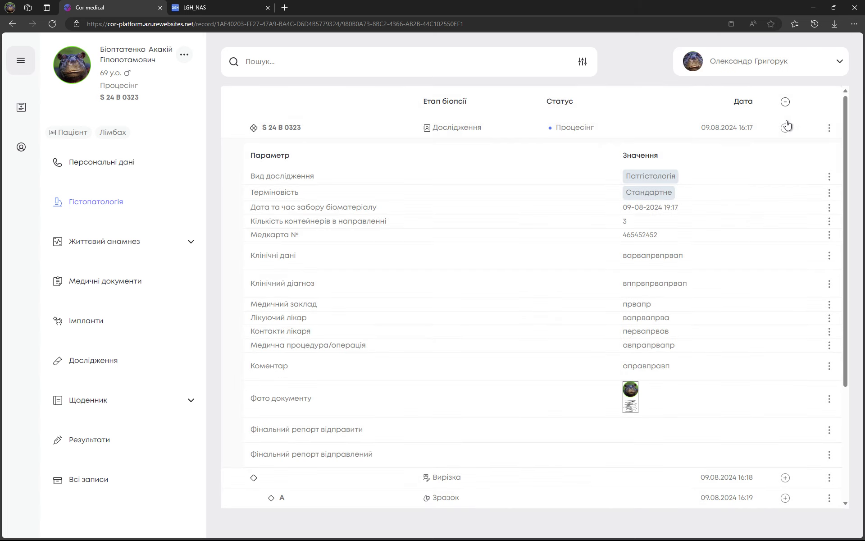
{"action": "left_click", "coordinate": [784, 128]}
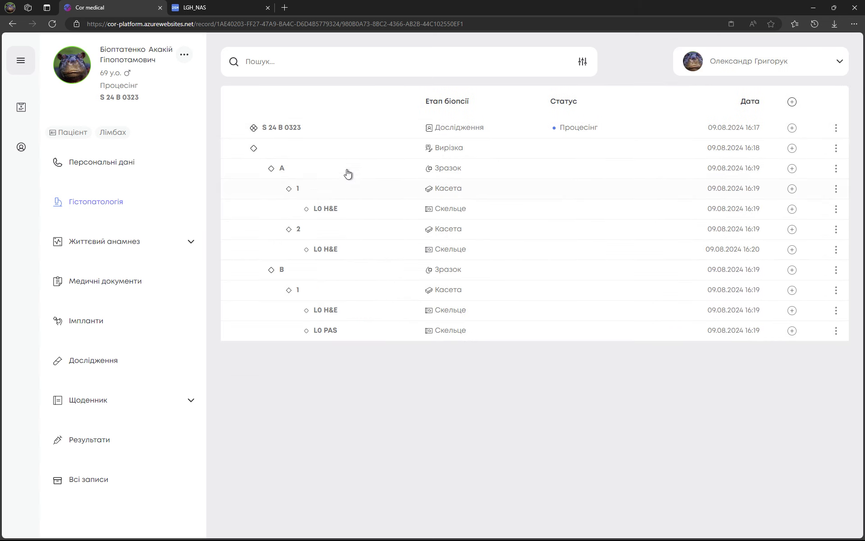
Step: Add an H&E slide with code 1 (L1 H&E) to specimen A's cassette 2
{"action": "left_click", "coordinate": [835, 231]}
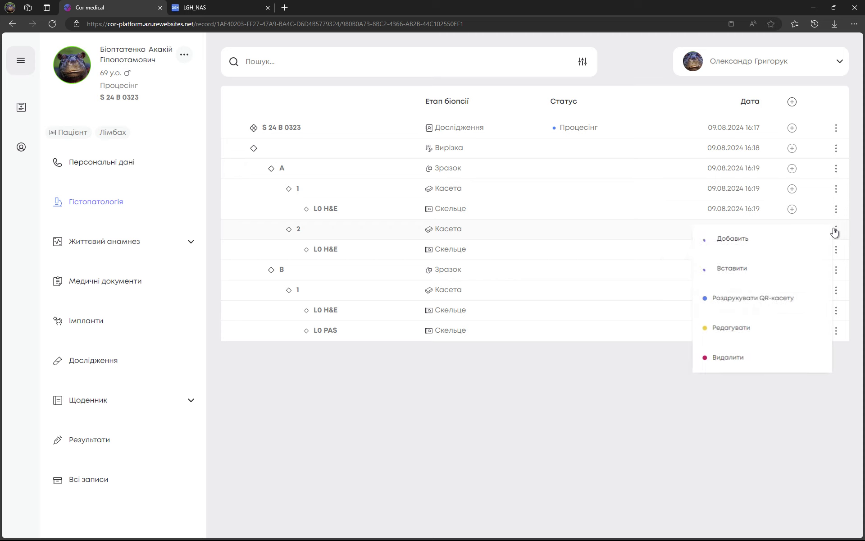
{"action": "left_click", "coordinate": [669, 269]}
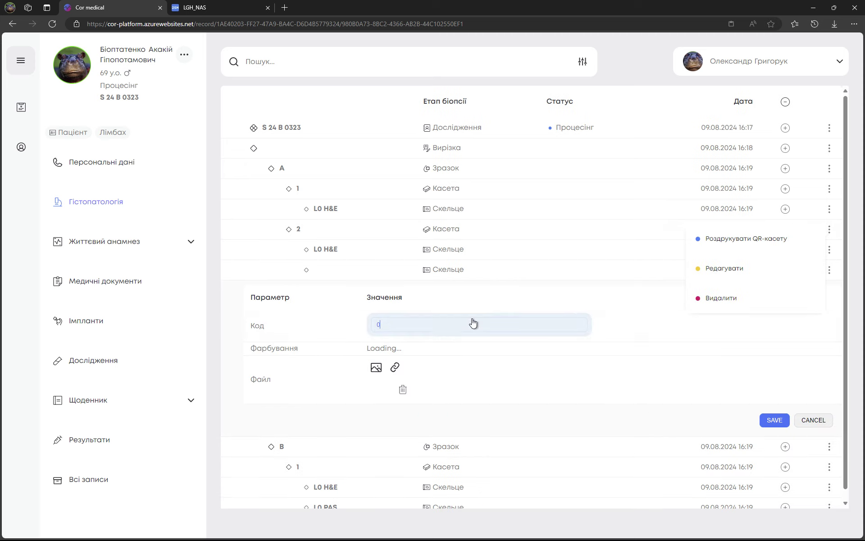
{"action": "left_click", "coordinate": [387, 355]}
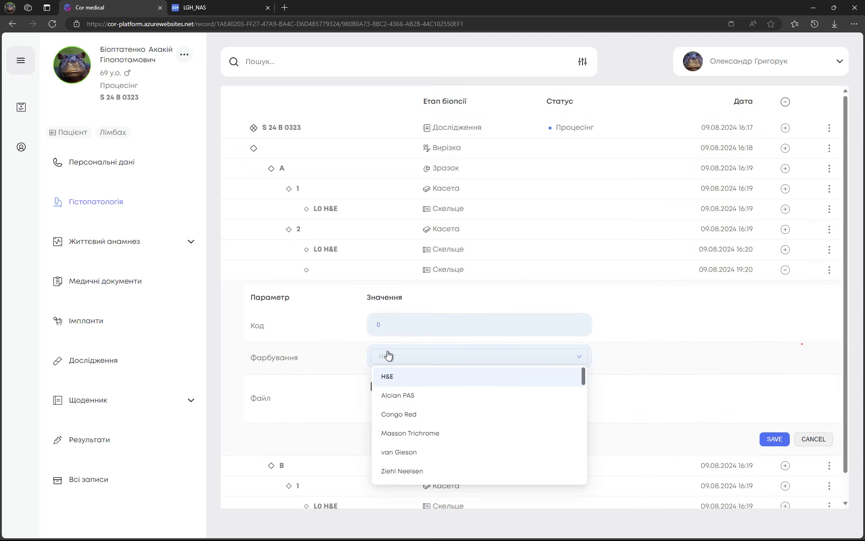
{"action": "left_click", "coordinate": [404, 323]}
{"action": "left_click", "coordinate": [582, 322]}
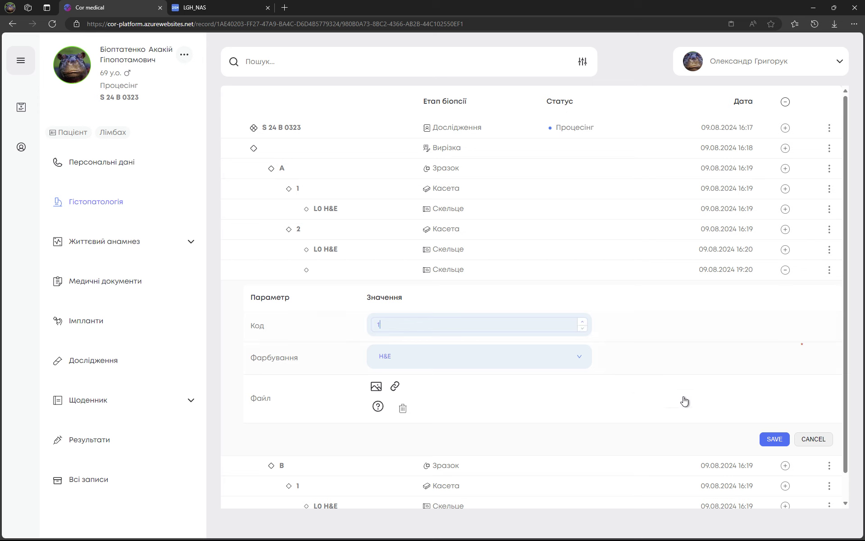
{"action": "left_click", "coordinate": [772, 438]}
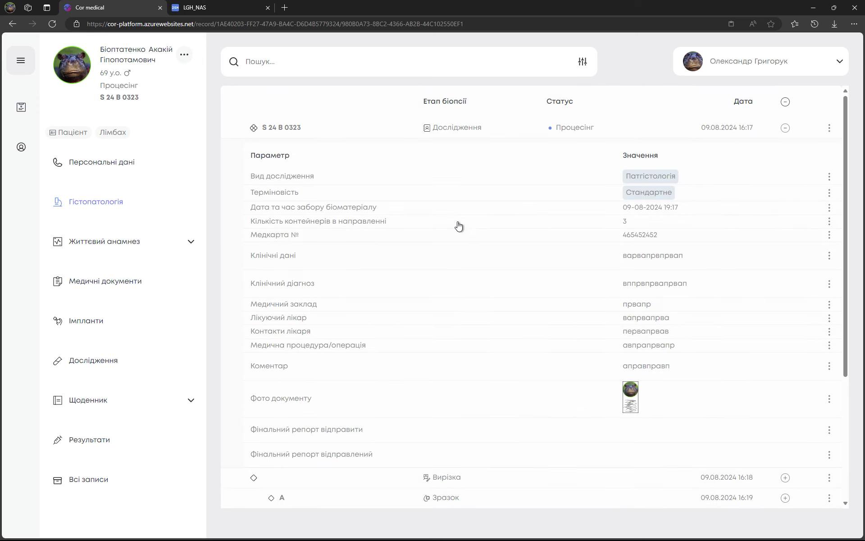
{"action": "left_click", "coordinate": [784, 130]}
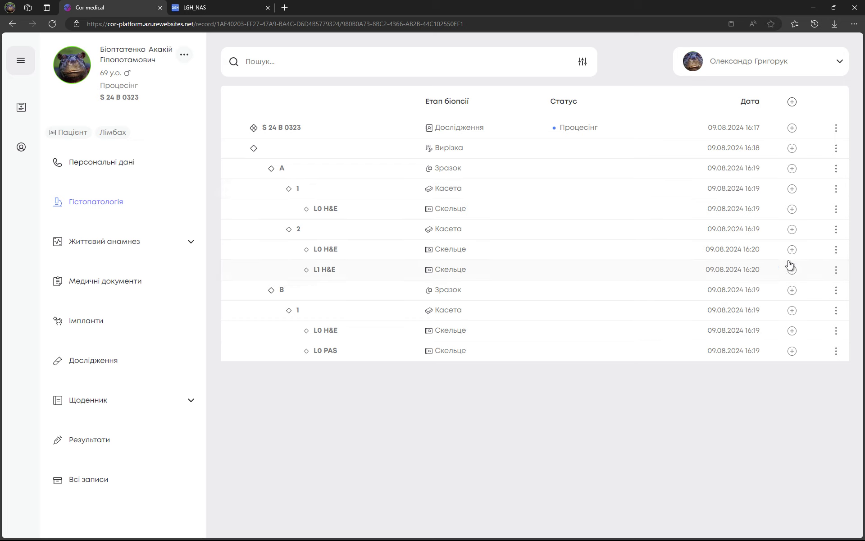
Step: Look through specimen A's record and options, then return to S 24 B 0323 and collapse its details
{"action": "left_click", "coordinate": [836, 251]}
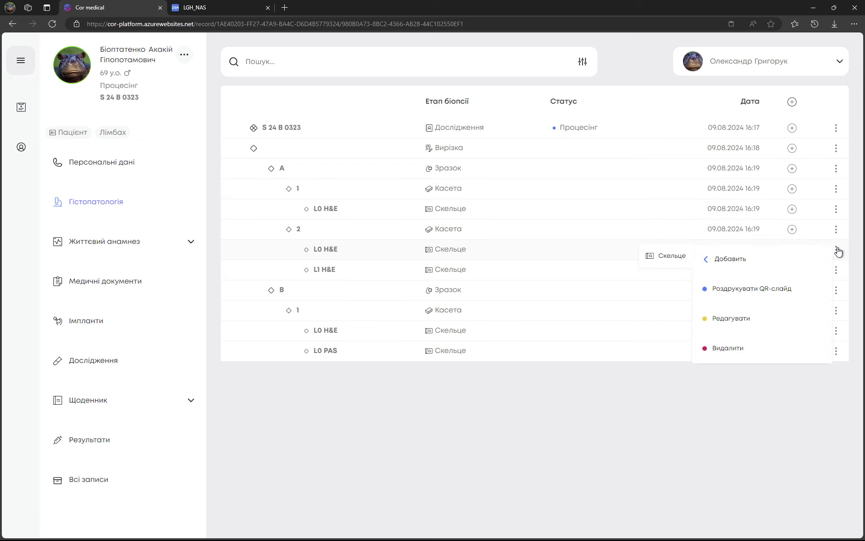
{"action": "left_click", "coordinate": [836, 167]}
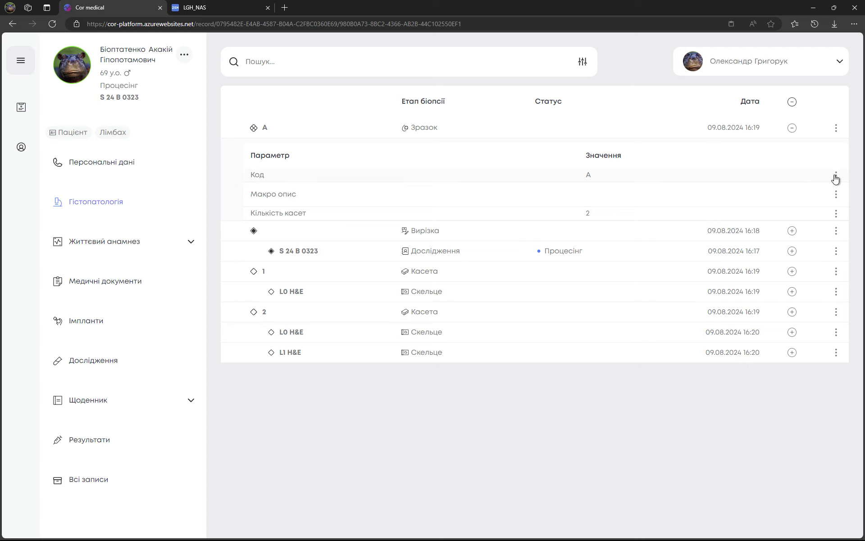
{"action": "left_click", "coordinate": [836, 177]}
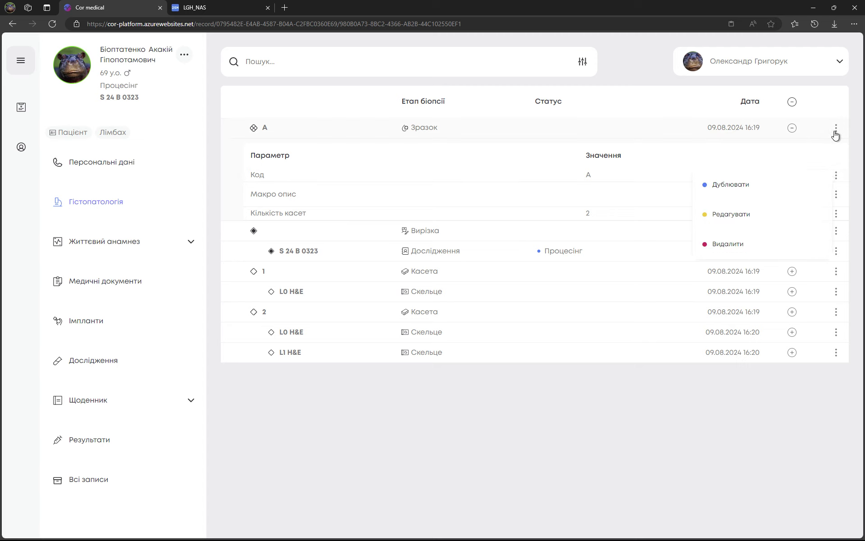
{"action": "left_click", "coordinate": [792, 128]}
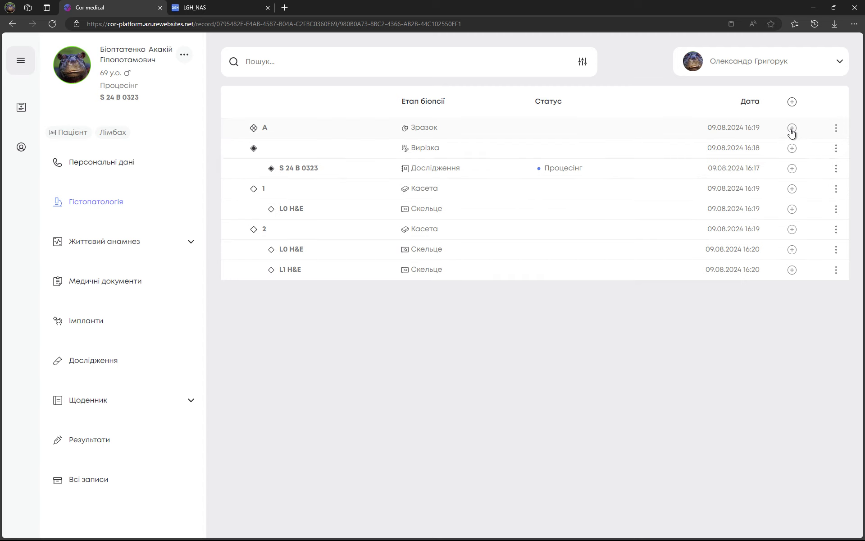
{"action": "left_click", "coordinate": [837, 129]}
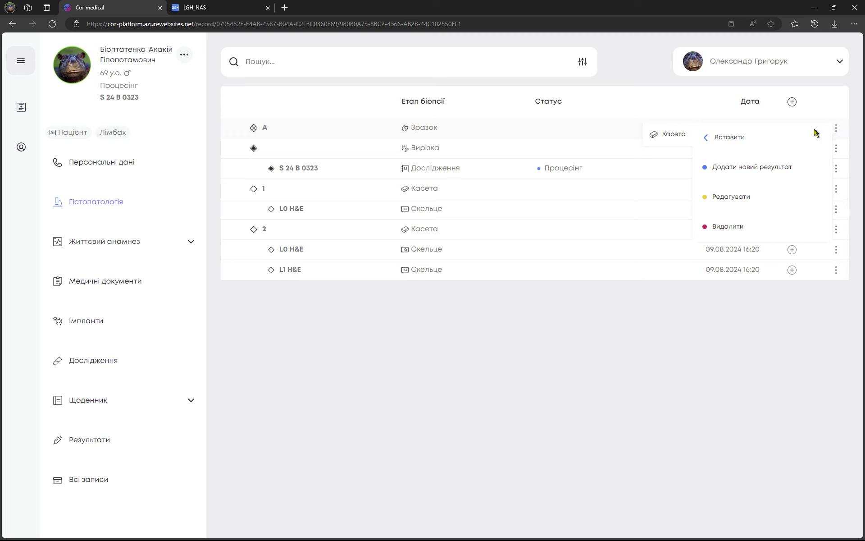
{"action": "left_click", "coordinate": [443, 169]}
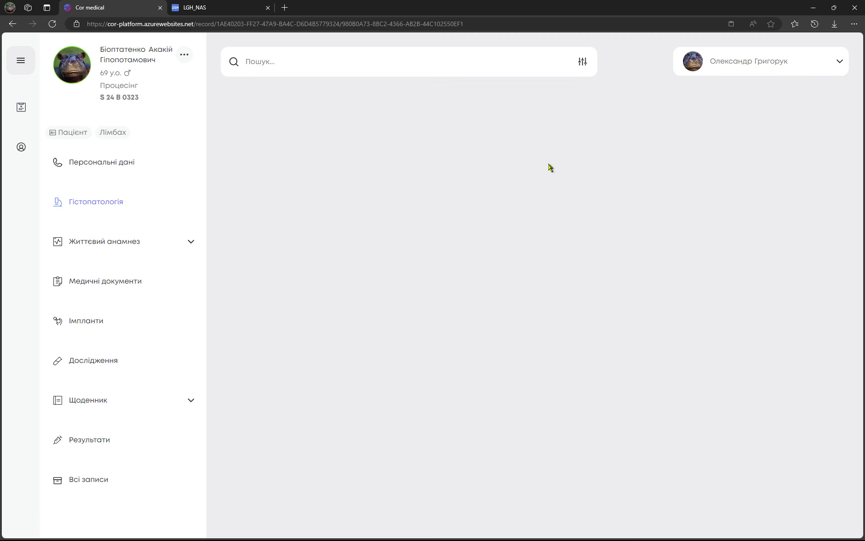
{"action": "left_click", "coordinate": [786, 128]}
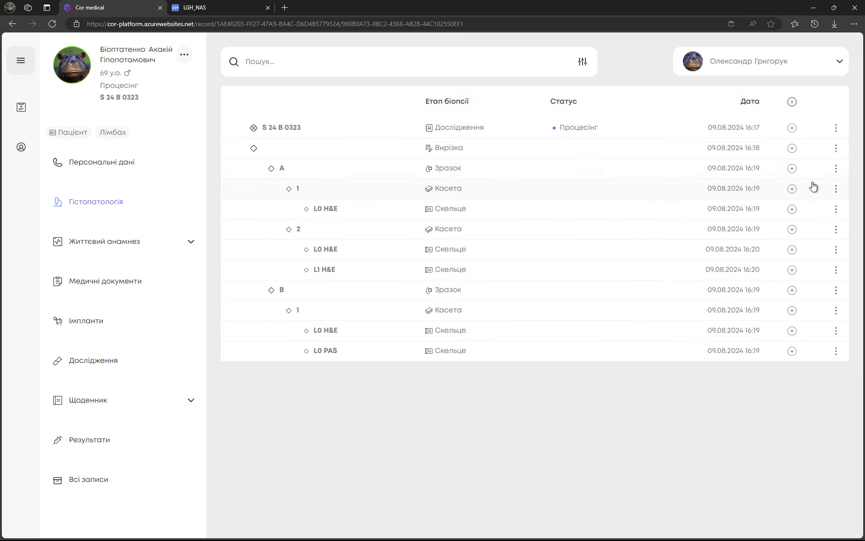
Step: Add specimen M under the Вирізка grossing stage, replacing the invalid typed code with M
{"action": "left_click", "coordinate": [835, 150]}
{"action": "mouse_move", "coordinate": [822, 158]}
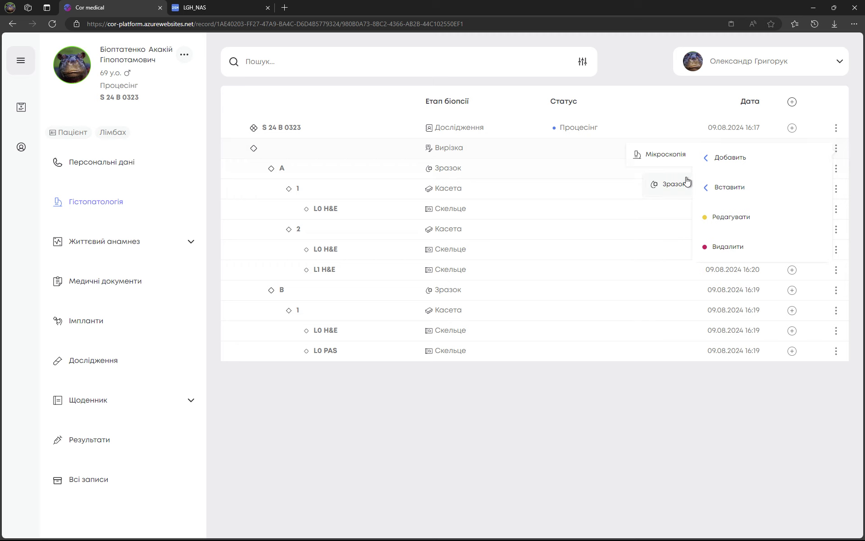
{"action": "left_click", "coordinate": [675, 185]}
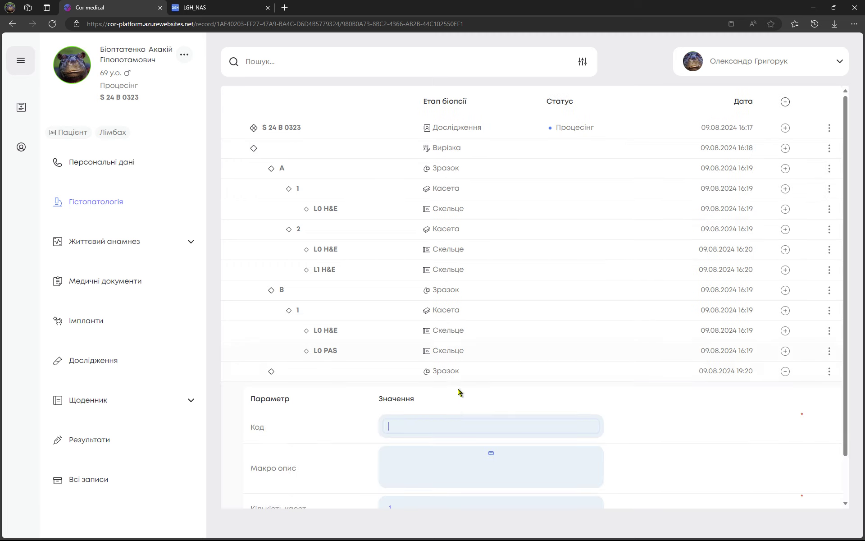
{"action": "type", "text": "O"}
{"action": "scroll", "coordinate": [496, 402], "scroll_direction": "down", "scroll_amount": 1}
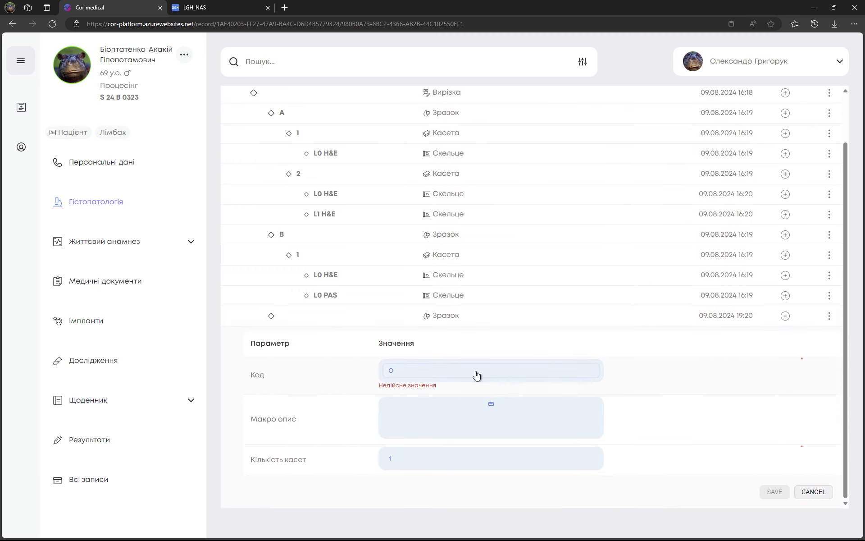
{"action": "left_click_drag", "start_coordinate": [411, 369], "coordinate": [362, 366]}
{"action": "type", "text": "Ц"}
{"action": "type", "text": "M"}
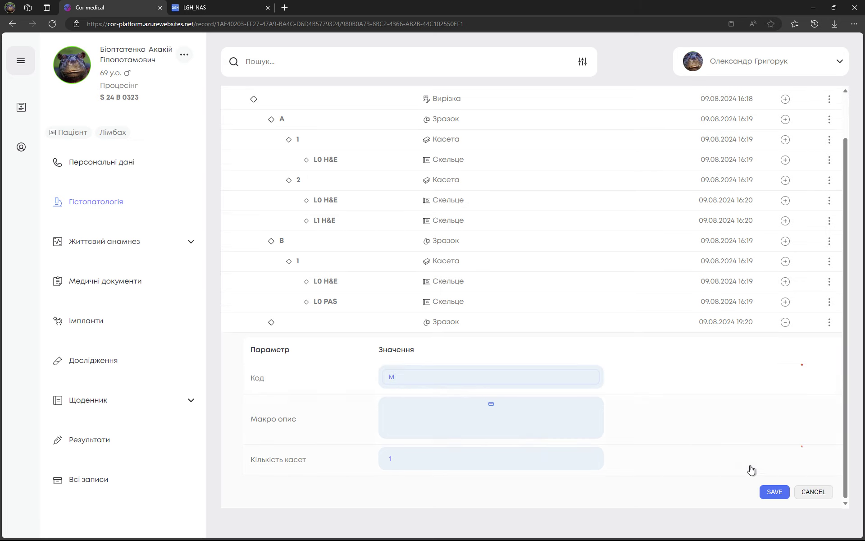
{"action": "left_click", "coordinate": [770, 490]}
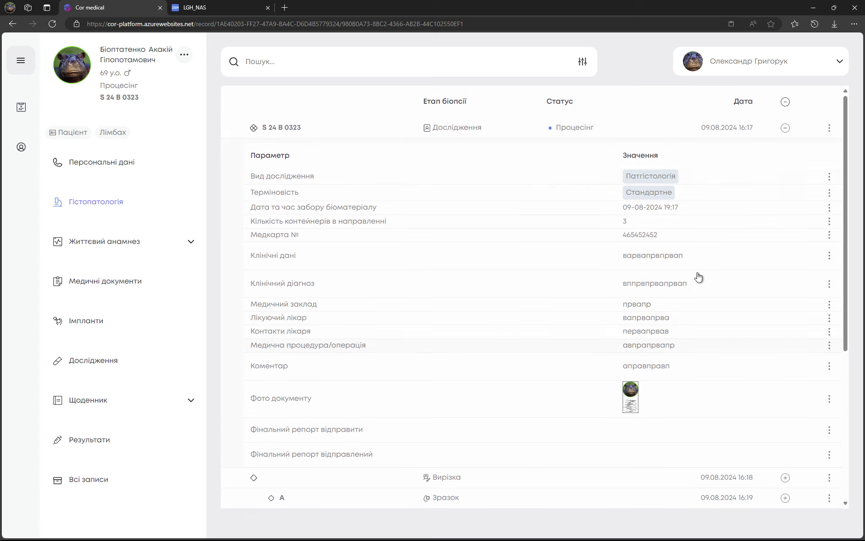
{"action": "left_click", "coordinate": [787, 130]}
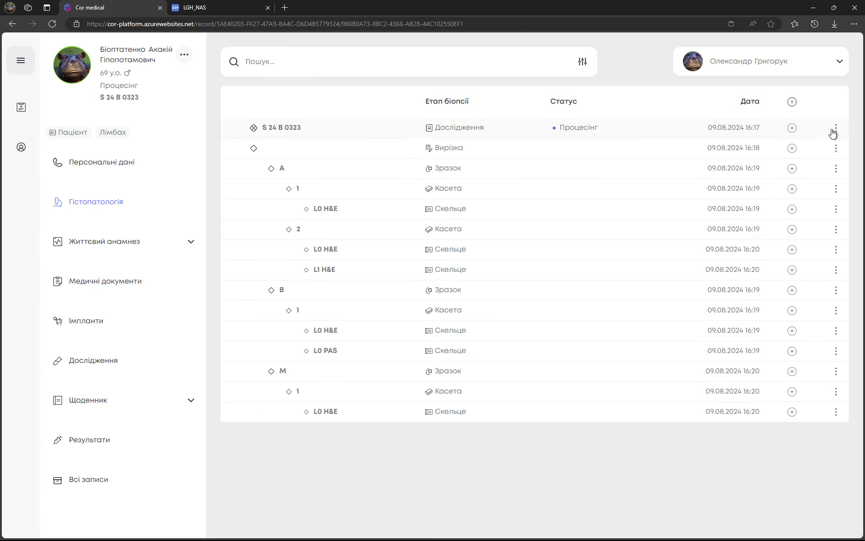
Step: Add a Мікроскопія record with filler text in the description, profiles, diagnosis and comment fields
{"action": "left_click", "coordinate": [836, 130]}
{"action": "mouse_move", "coordinate": [765, 141]}
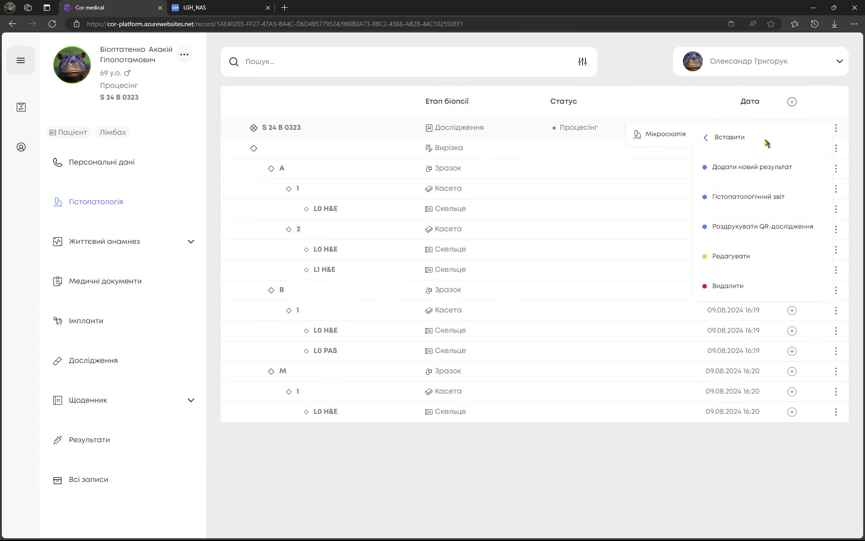
{"action": "left_click", "coordinate": [667, 141]}
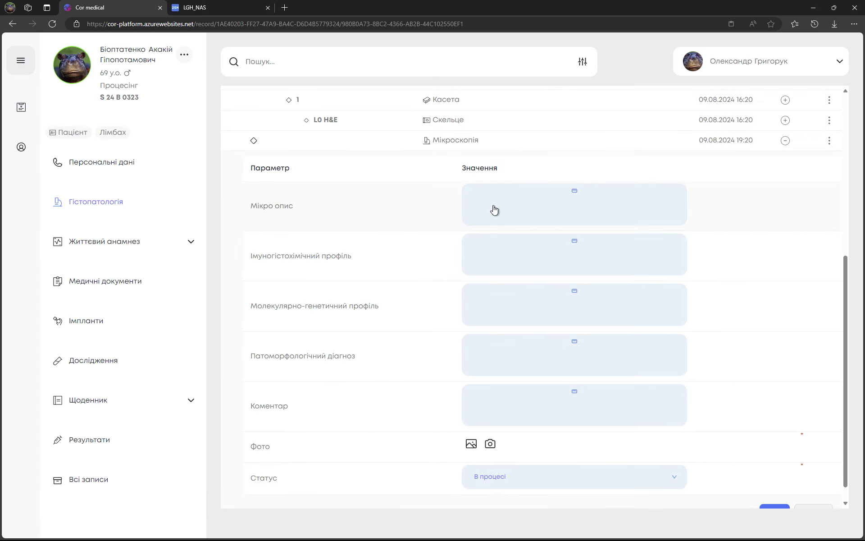
{"action": "left_click", "coordinate": [494, 208]}
{"action": "type", "text": "варпваарвапр"}
{"action": "left_click", "coordinate": [492, 252]}
{"action": "type", "text": "ккервееркпрк"}
{"action": "left_click", "coordinate": [499, 305]}
{"action": "type", "text": "ккперкепрк"}
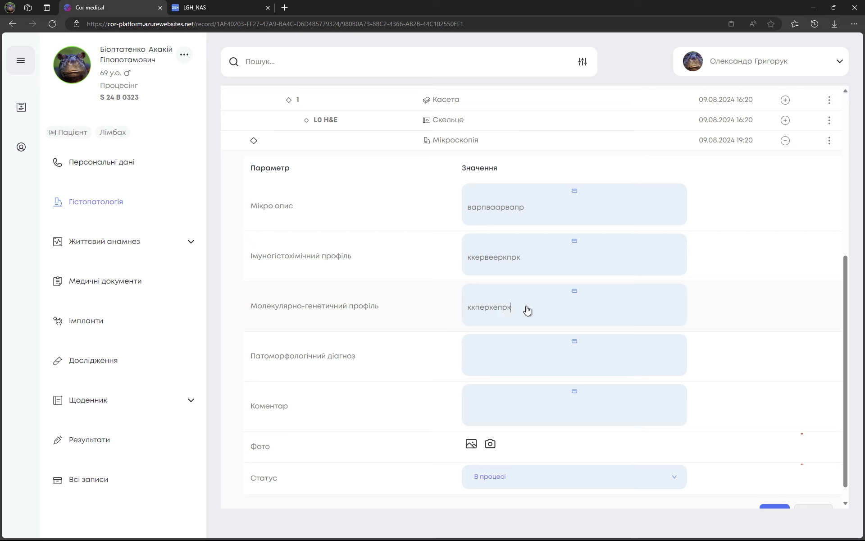
{"action": "type", "text": "епр"}
{"action": "left_click", "coordinate": [503, 353]}
{"action": "type", "text": "кненркеркер"}
{"action": "left_click", "coordinate": [519, 404]}
{"action": "type", "text": "кнеркеркне"}
Step: Attach micro2.jpg as the microscopy photo and save the record
{"action": "left_click", "coordinate": [471, 443]}
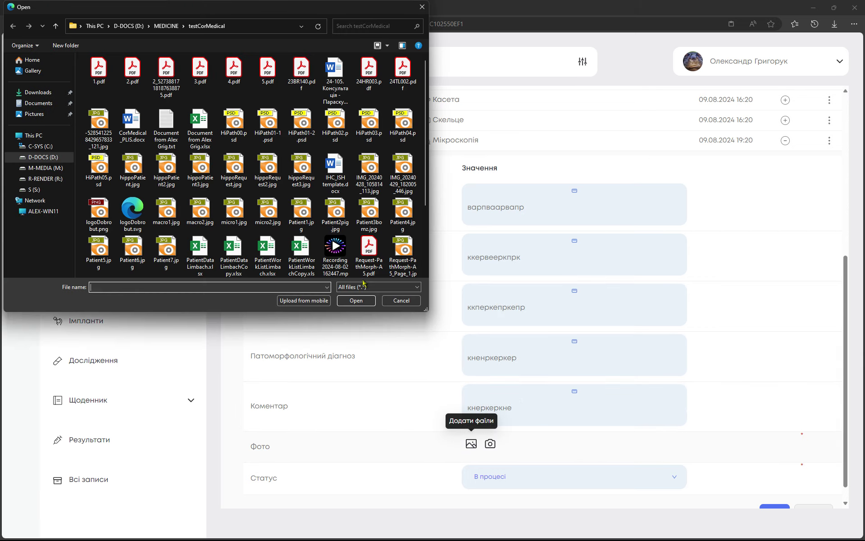
{"action": "left_click", "coordinate": [267, 211]}
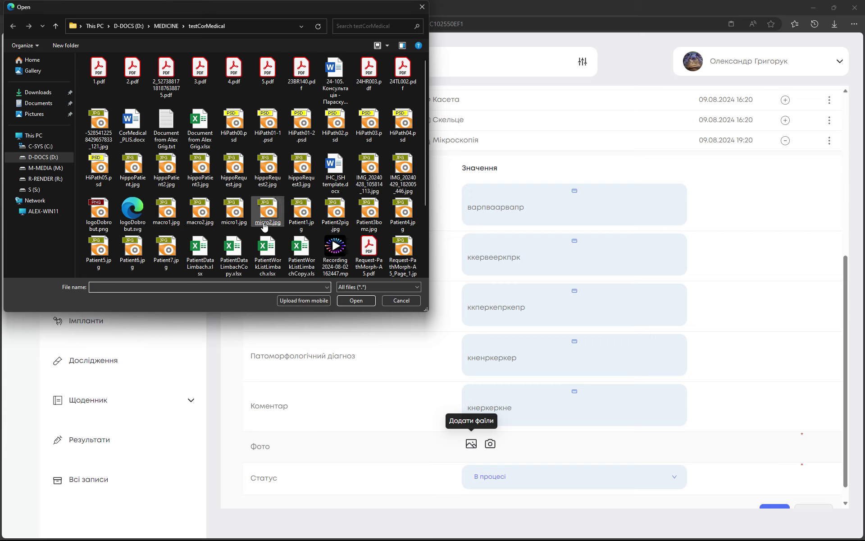
{"action": "left_click", "coordinate": [356, 301]}
{"action": "scroll", "coordinate": [749, 485], "scroll_direction": "down", "scroll_amount": 2}
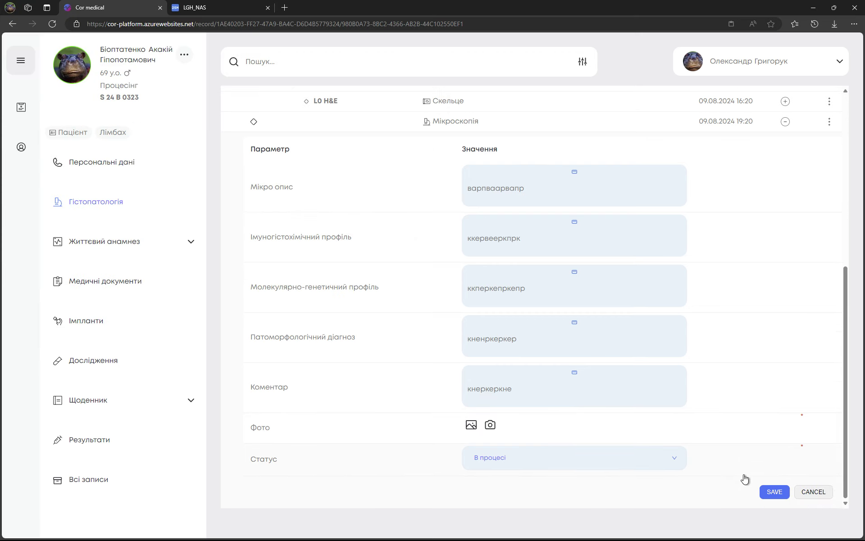
{"action": "left_click", "coordinate": [769, 493]}
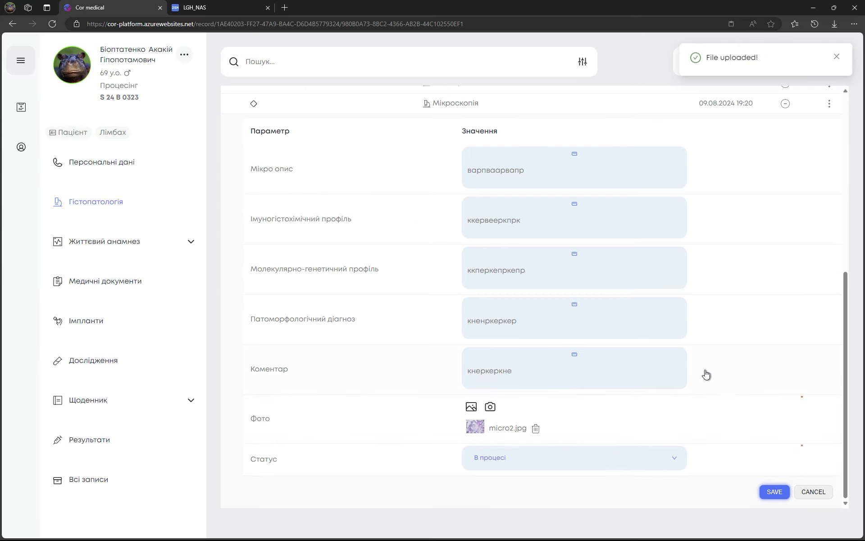
Step: Change the Мікроскопія record's status from В процесі to Завершено and save it
{"action": "scroll", "coordinate": [790, 187], "scroll_direction": "up", "scroll_amount": 2}
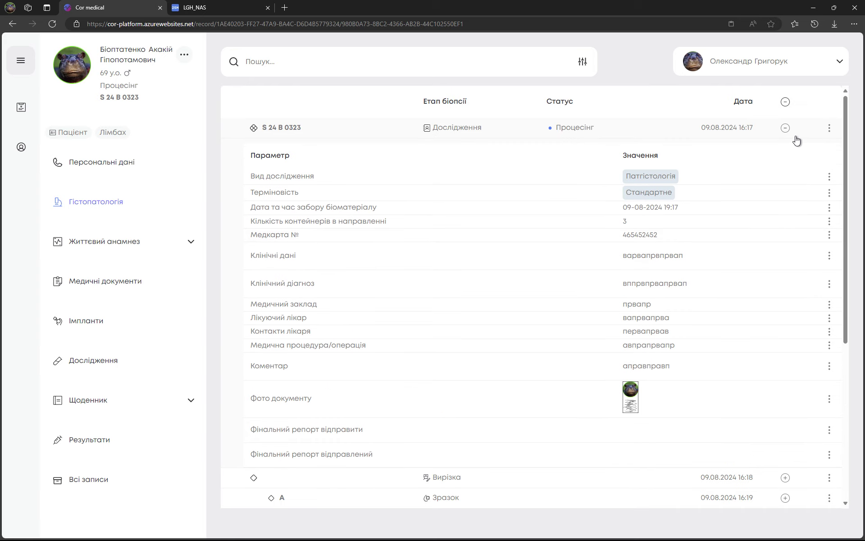
{"action": "left_click", "coordinate": [785, 129]}
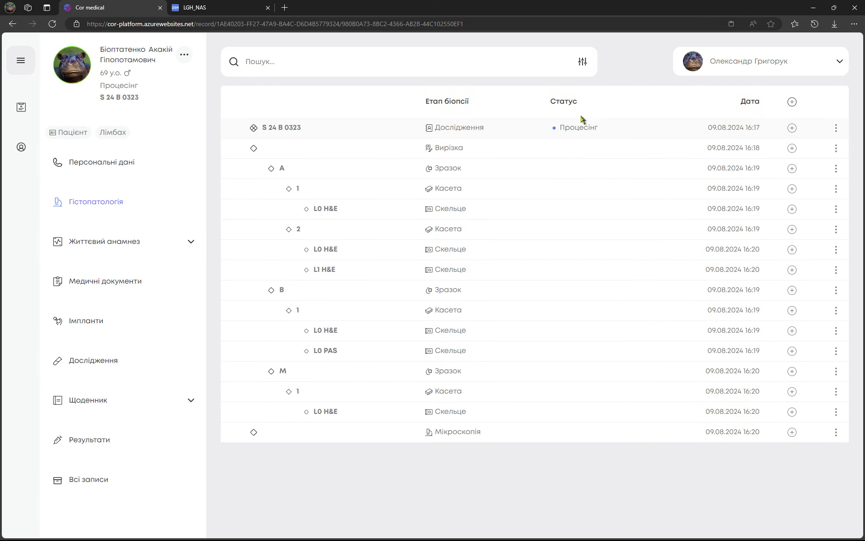
{"action": "left_click", "coordinate": [791, 432]}
{"action": "scroll", "coordinate": [599, 390], "scroll_direction": "down", "scroll_amount": 4}
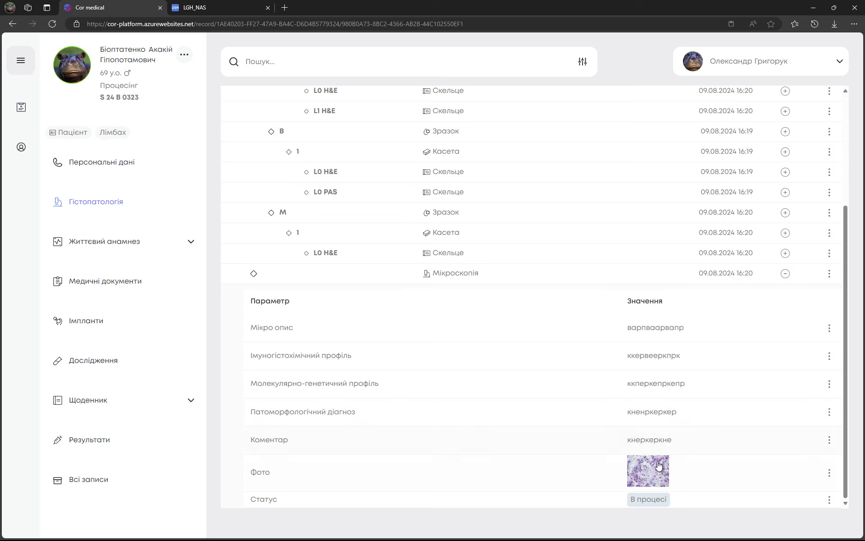
{"action": "left_click", "coordinate": [652, 498]}
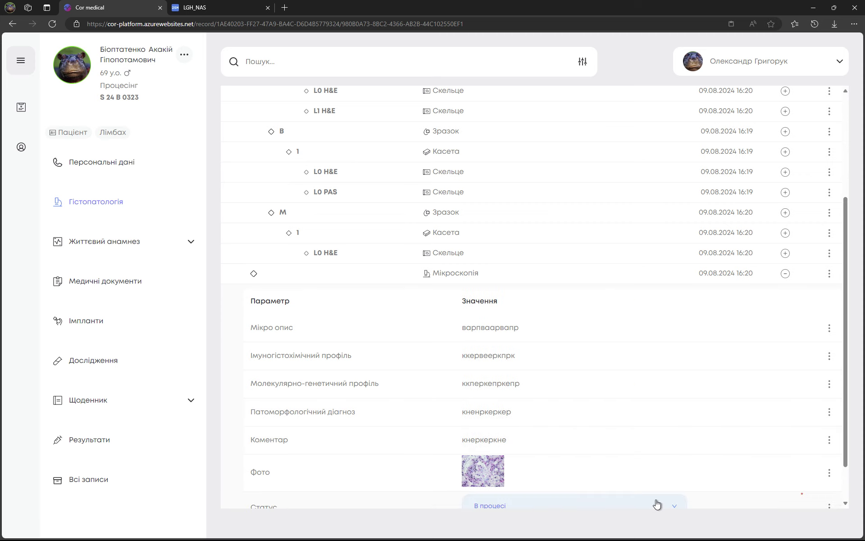
{"action": "left_click", "coordinate": [656, 504]}
{"action": "left_click", "coordinate": [530, 485]}
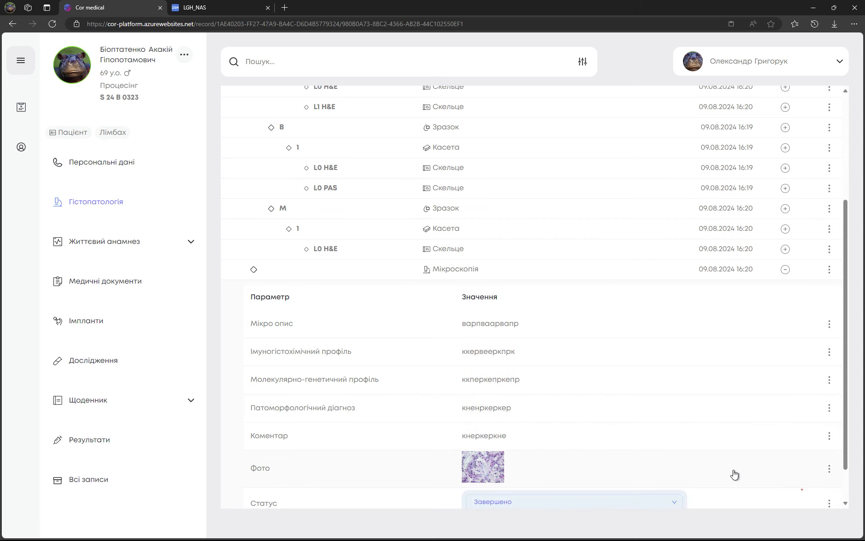
{"action": "scroll", "coordinate": [766, 486], "scroll_direction": "down", "scroll_amount": 1}
{"action": "left_click", "coordinate": [773, 491]}
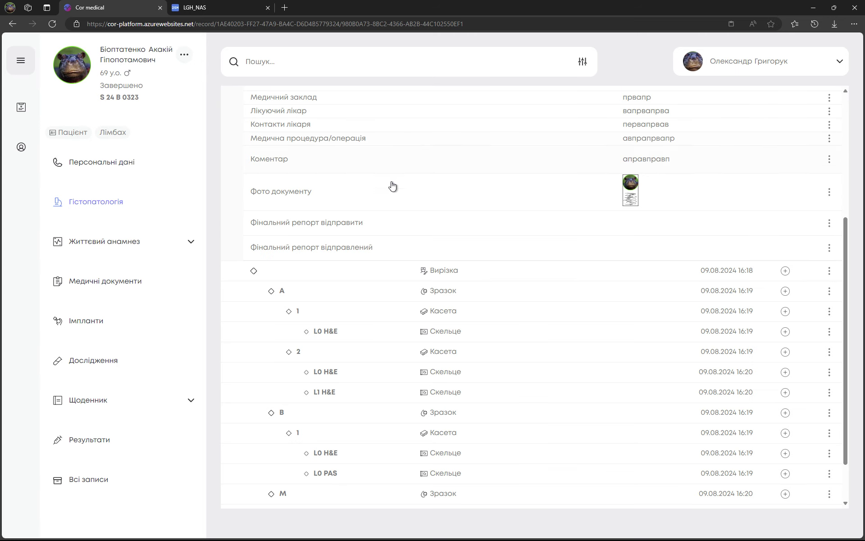
{"action": "scroll", "coordinate": [666, 216], "scroll_direction": "up", "scroll_amount": 5}
{"action": "left_click", "coordinate": [784, 128]}
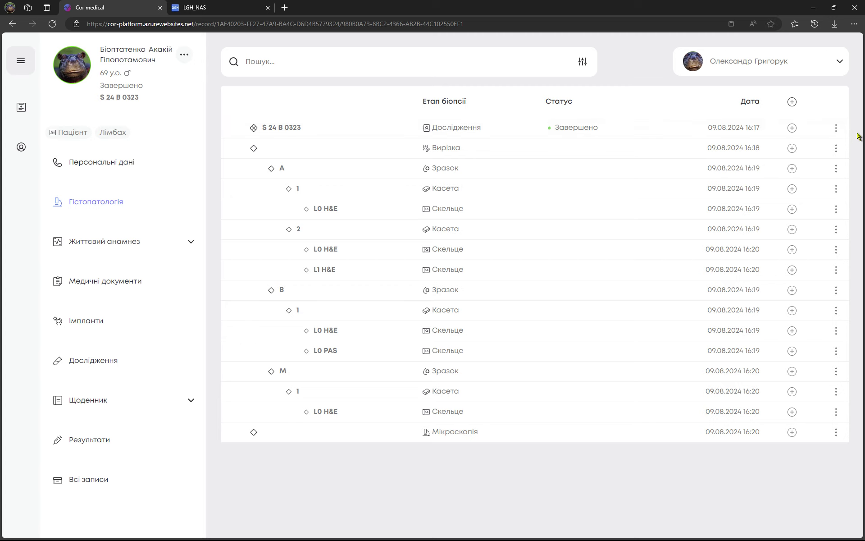
{"action": "left_click", "coordinate": [836, 127]}
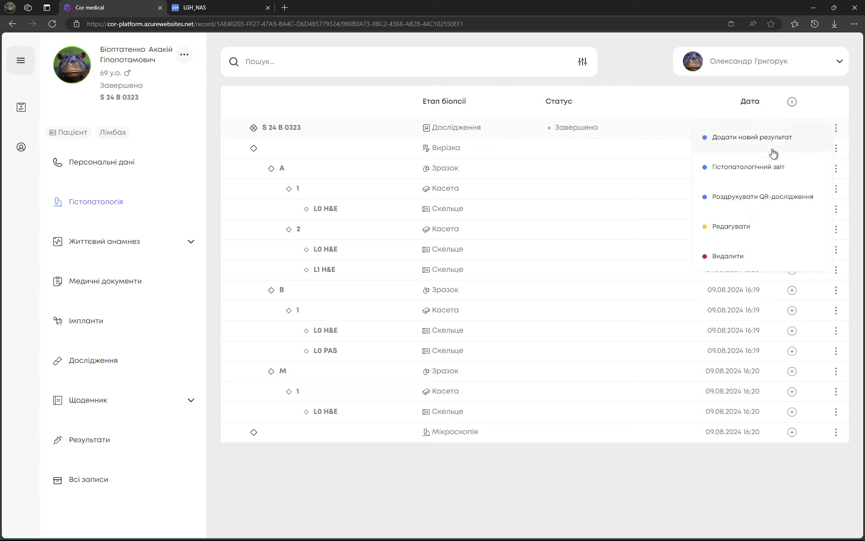
{"action": "left_click", "coordinate": [753, 165]}
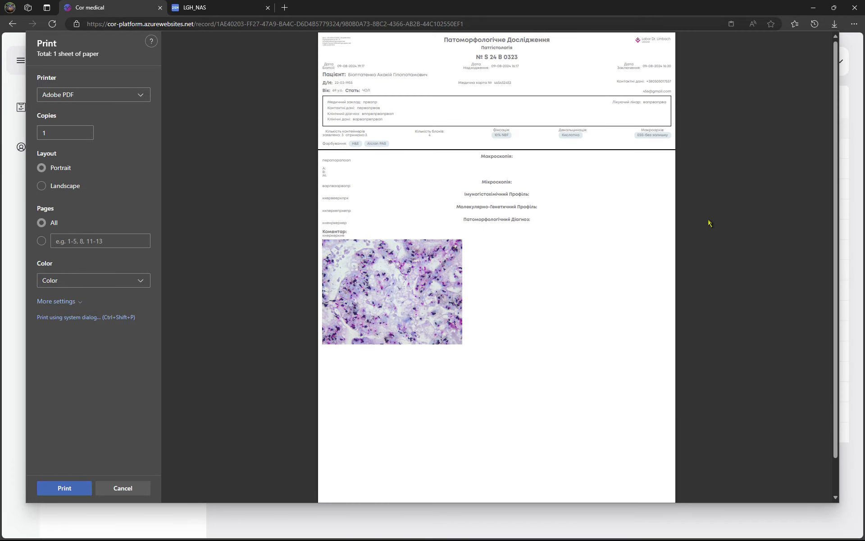
{"action": "left_click", "coordinate": [63, 302]}
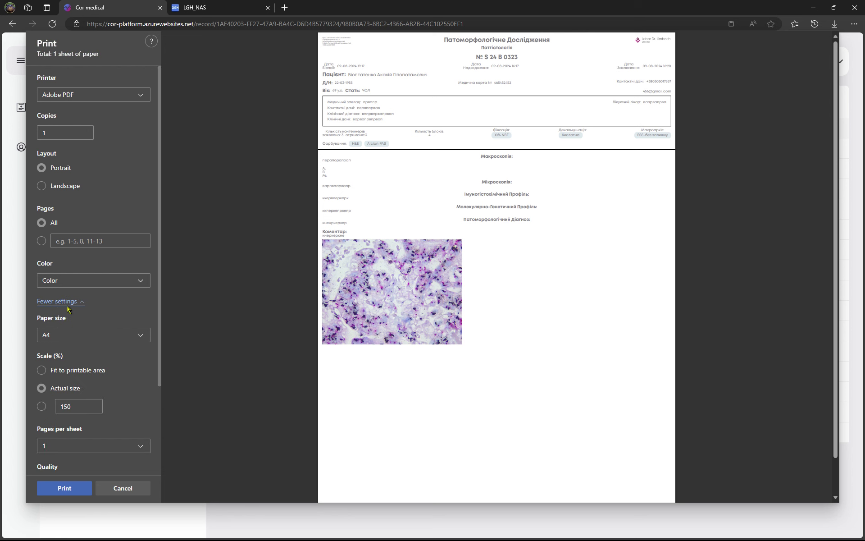
{"action": "left_click", "coordinate": [423, 311]}
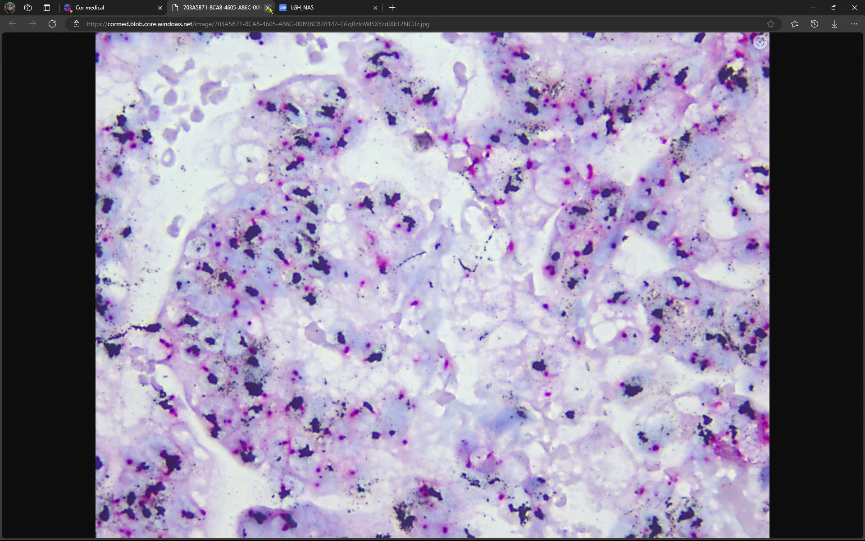
{"action": "left_click", "coordinate": [268, 7]}
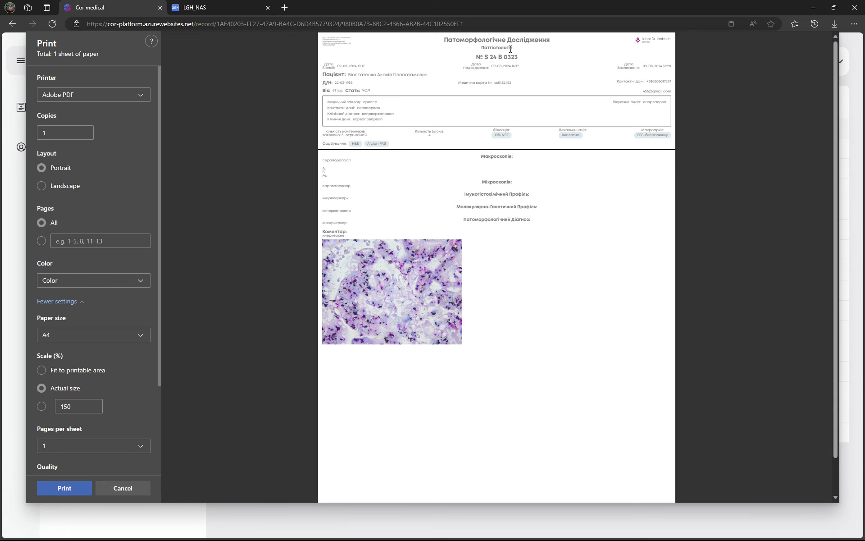